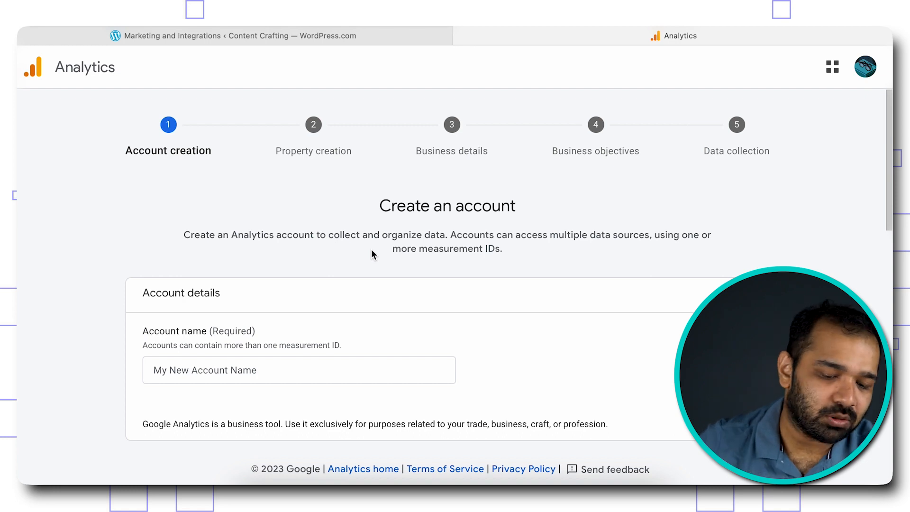
- Enter 'Content Crafting' as the new account name
click(217, 379)
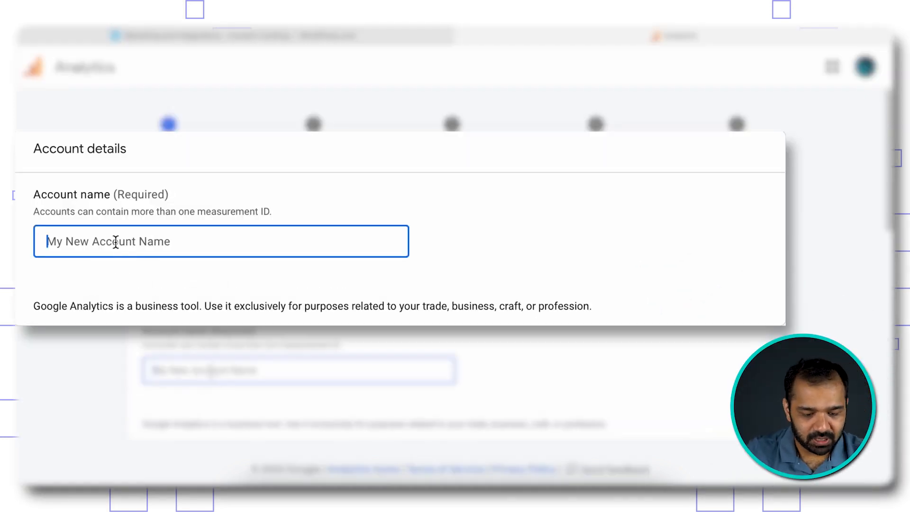
text(Content)
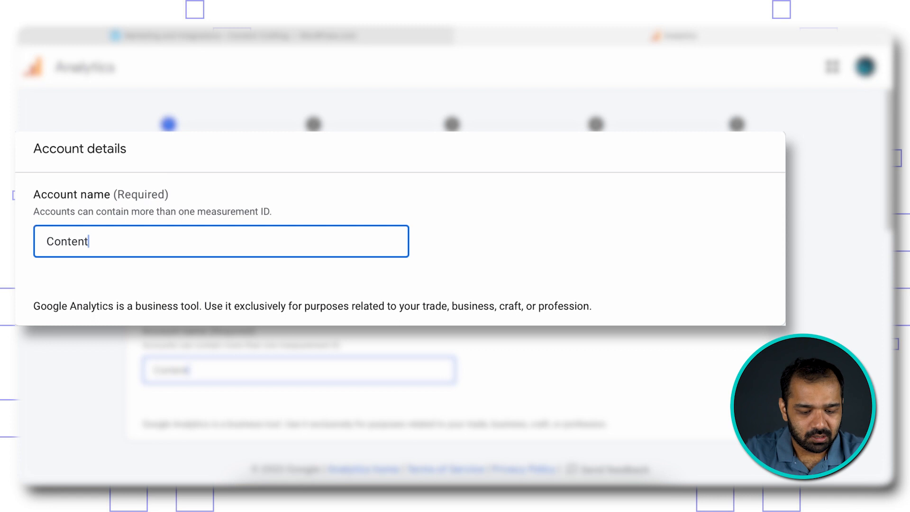
text( Crafting)
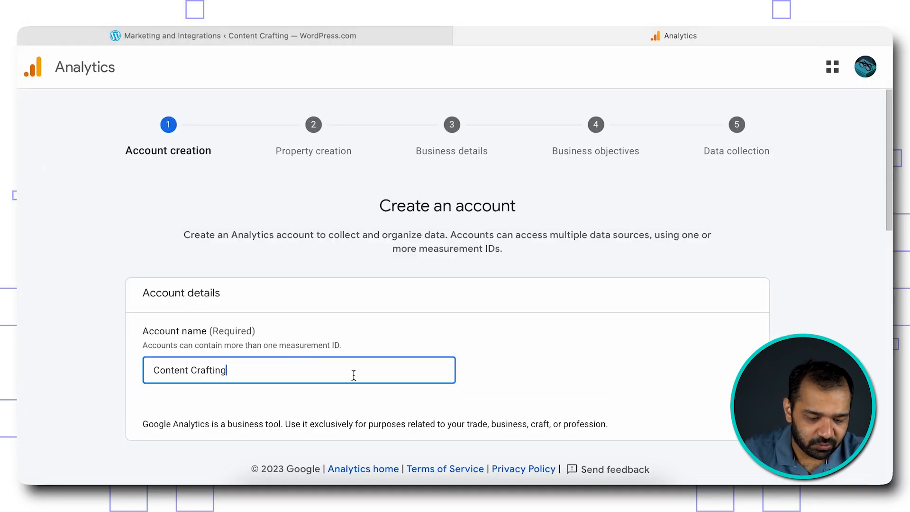
scroll(360, 372, down, 2)
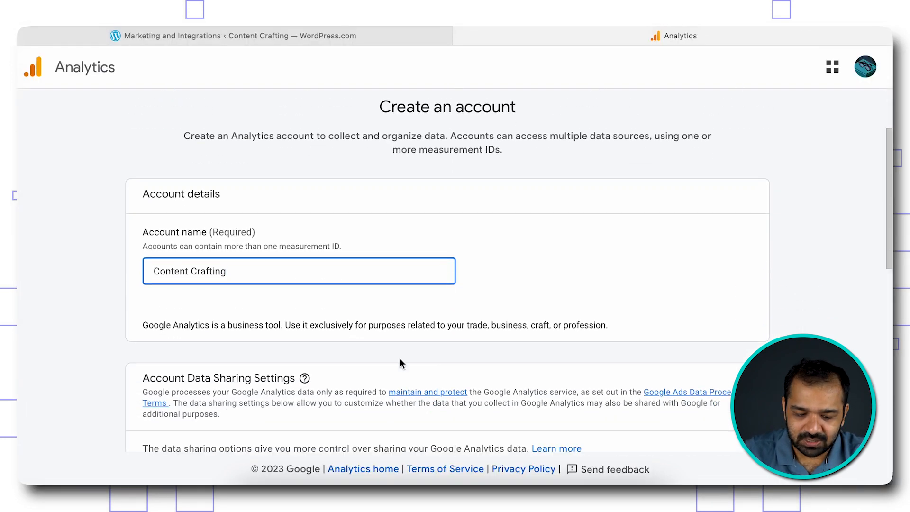
scroll(454, 348, down, 5)
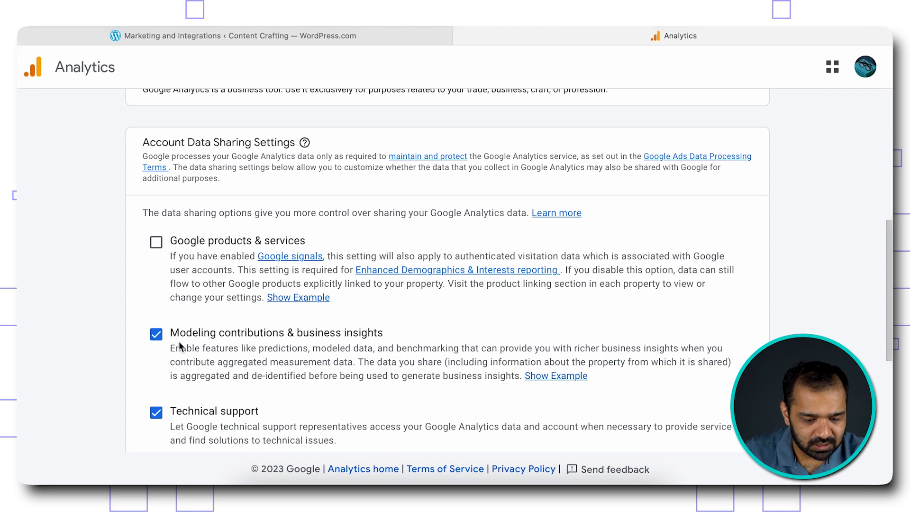
scroll(178, 261, down, 2)
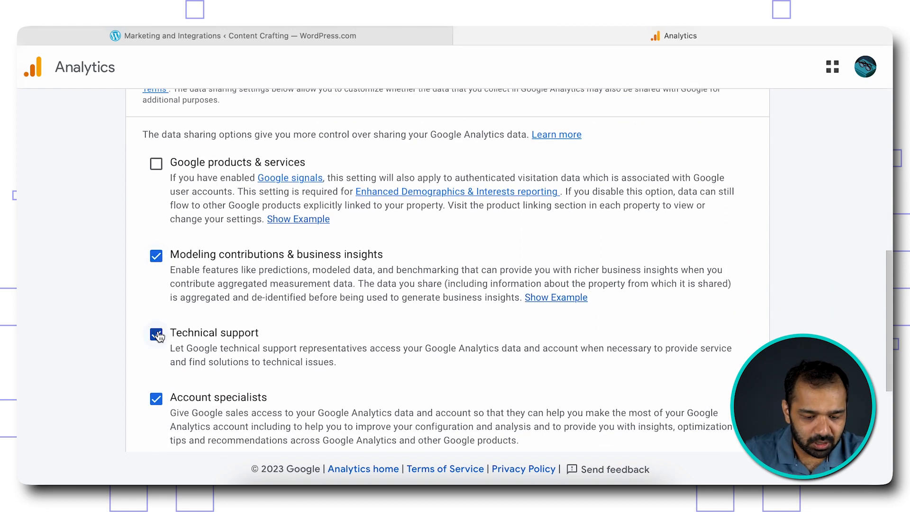
scroll(158, 335, down, 1)
- Uncheck the technical support, modeling contributions and account specialist data-sharing options, then continue
click(156, 282)
click(157, 204)
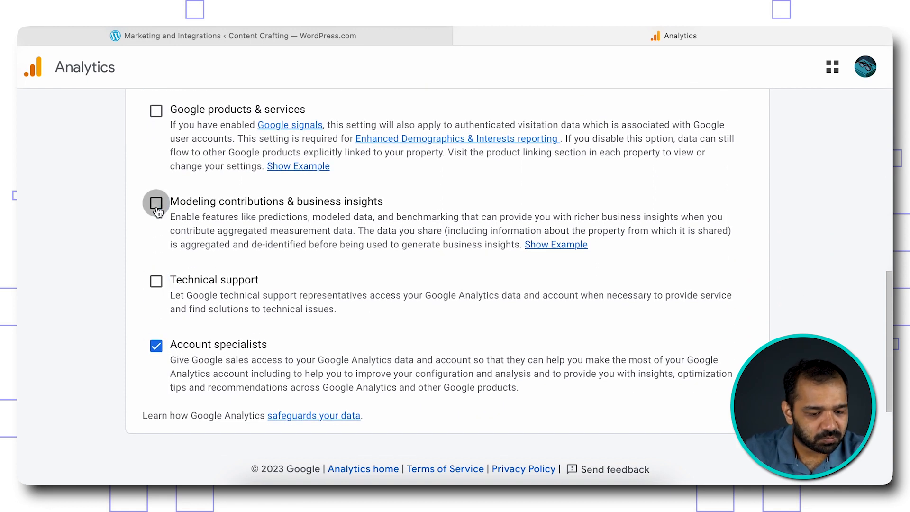
click(156, 347)
scroll(345, 363, down, 2)
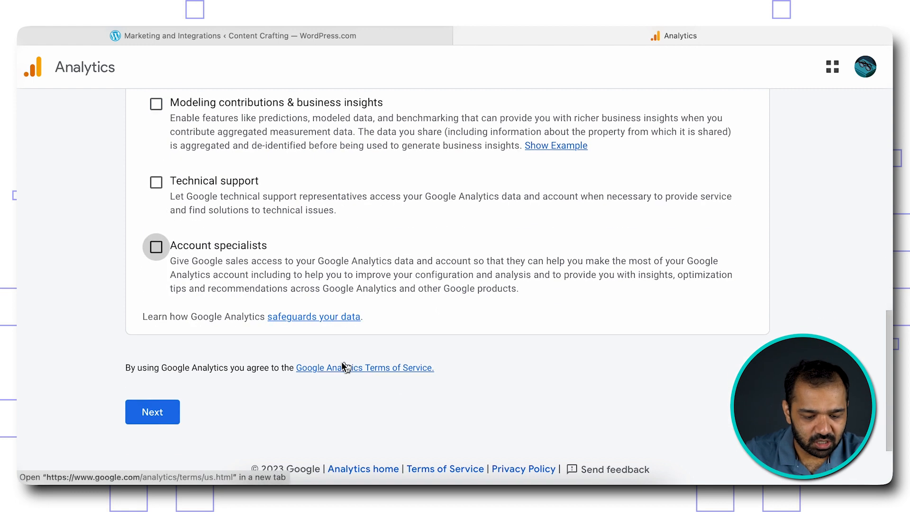
click(152, 412)
click(312, 199)
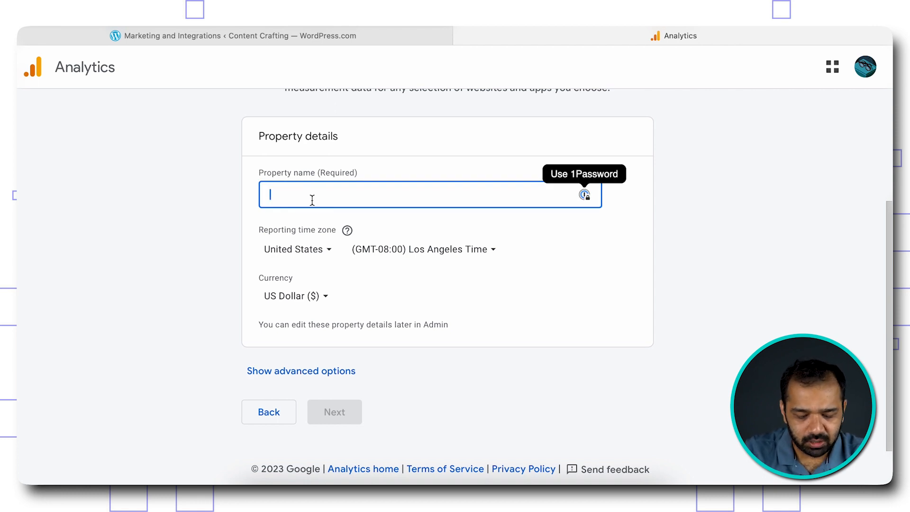
- Name the property 'Content Crafting' and set the reporting country to India
text(Content)
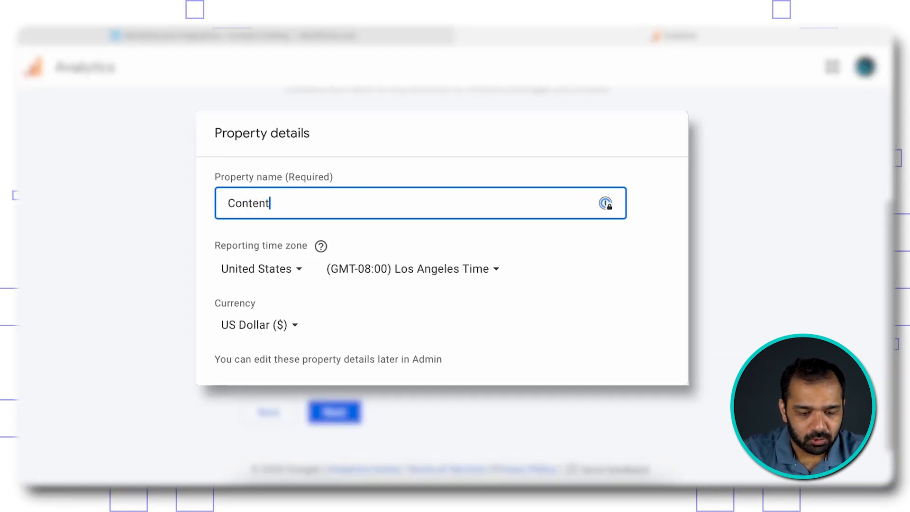
text( Crafting)
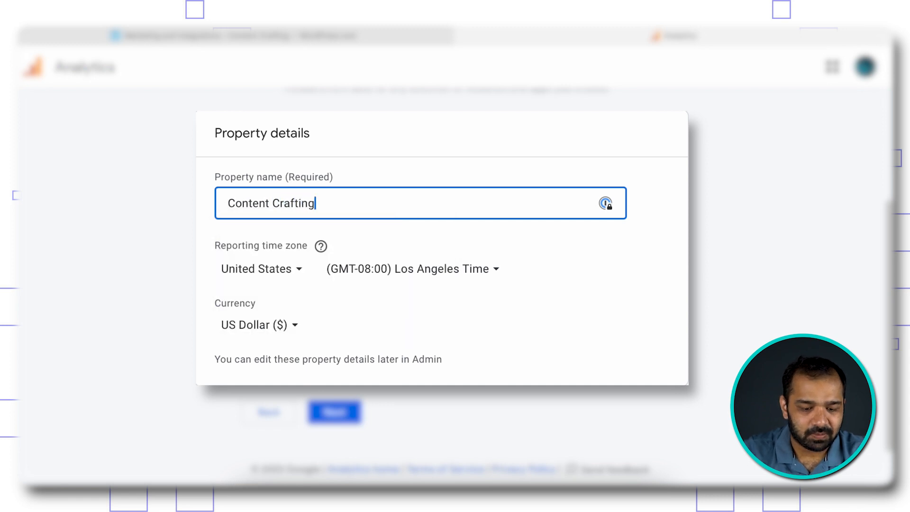
click(189, 247)
click(279, 269)
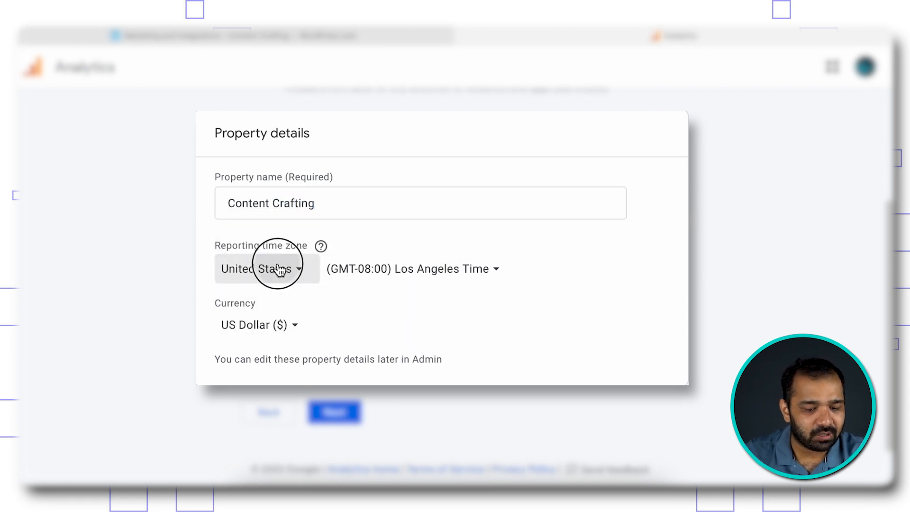
text(Indi)
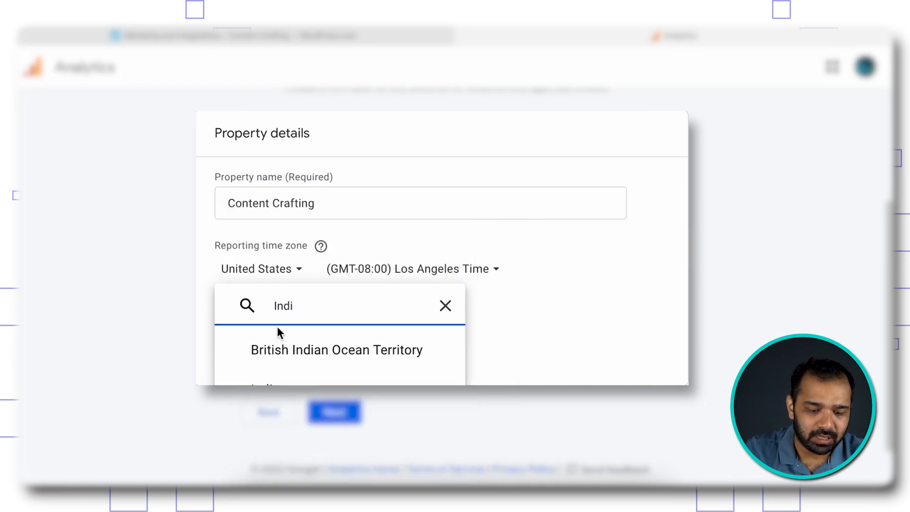
click(287, 380)
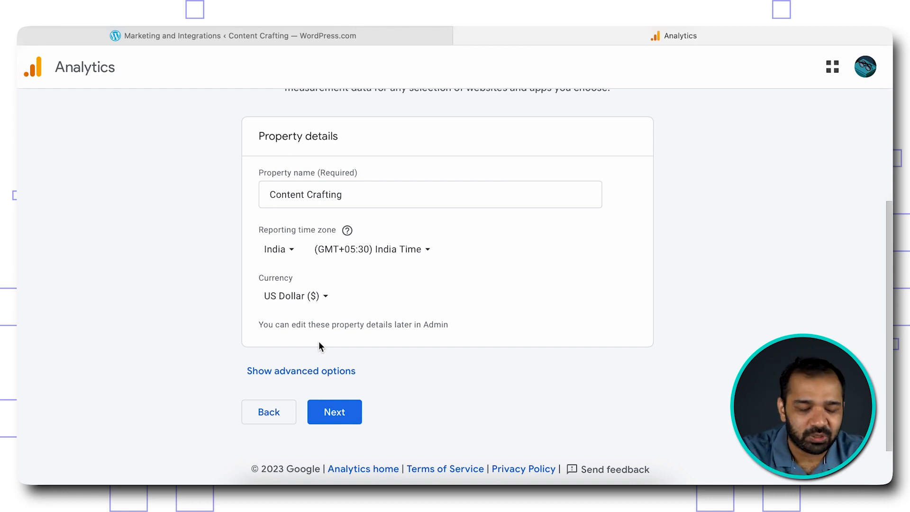
- Set the currency to Indian Rupee and continue to business details
click(325, 298)
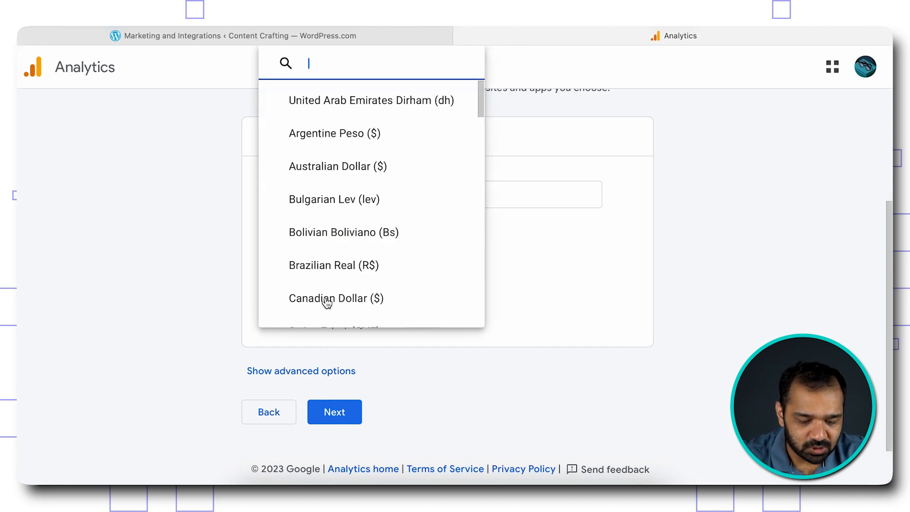
text(R)
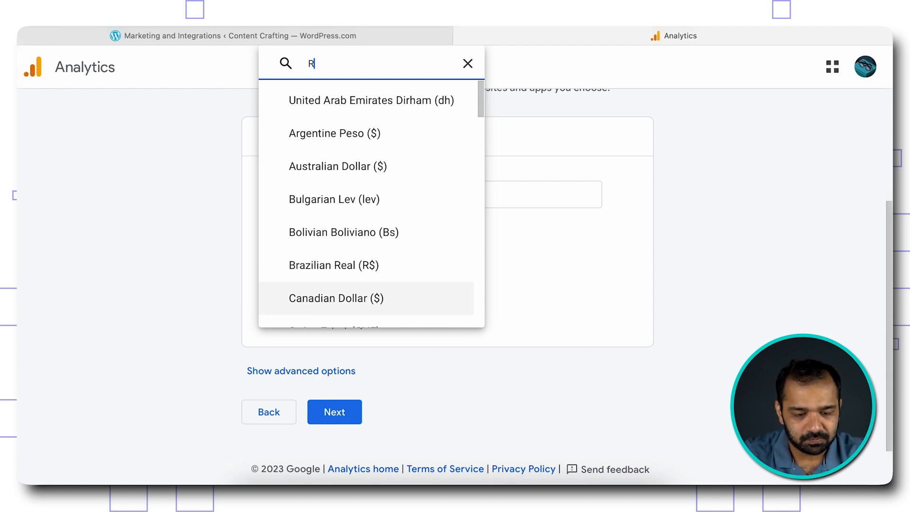
text(upee)
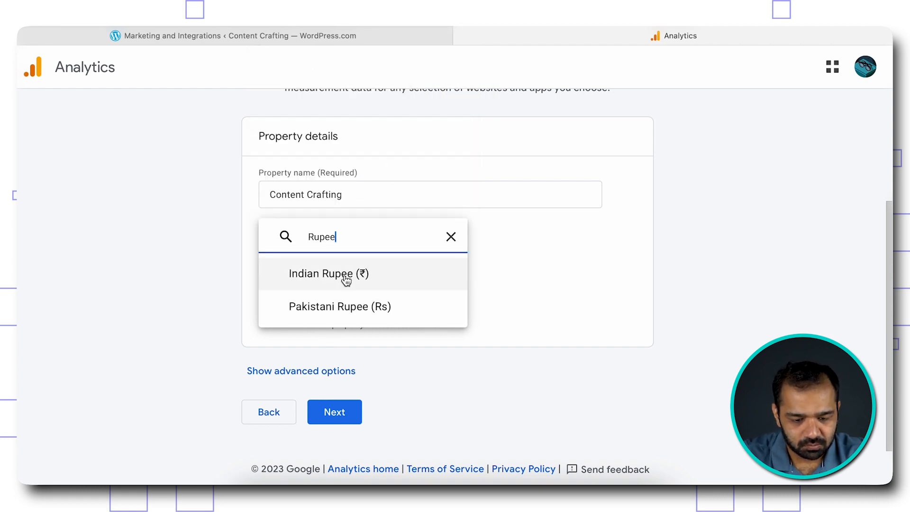
click(345, 280)
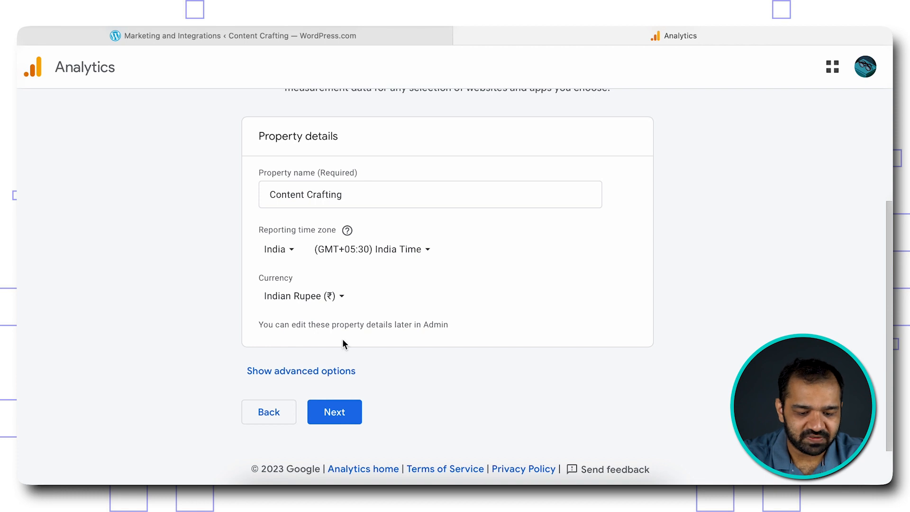
click(341, 421)
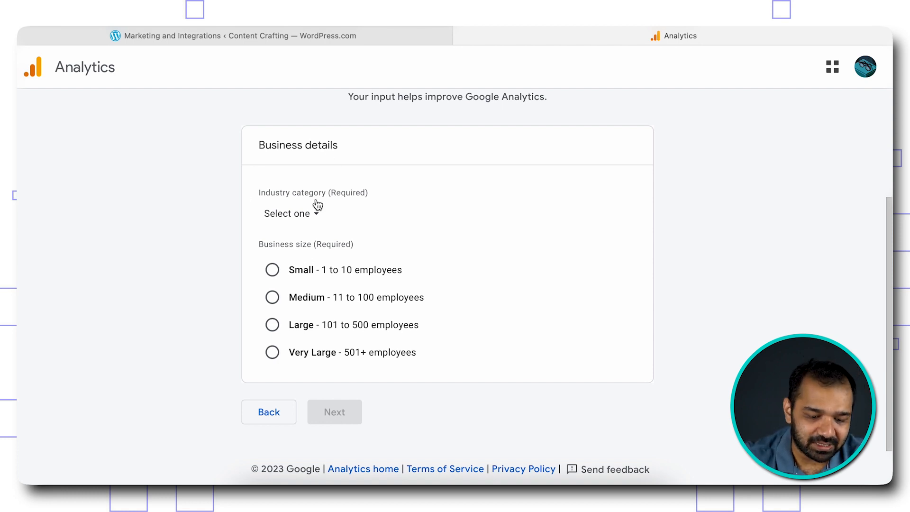
- Choose Internet & Telecom industry and Small (1 to 10 employees) size, then continue
click(303, 214)
scroll(376, 370, down, 3)
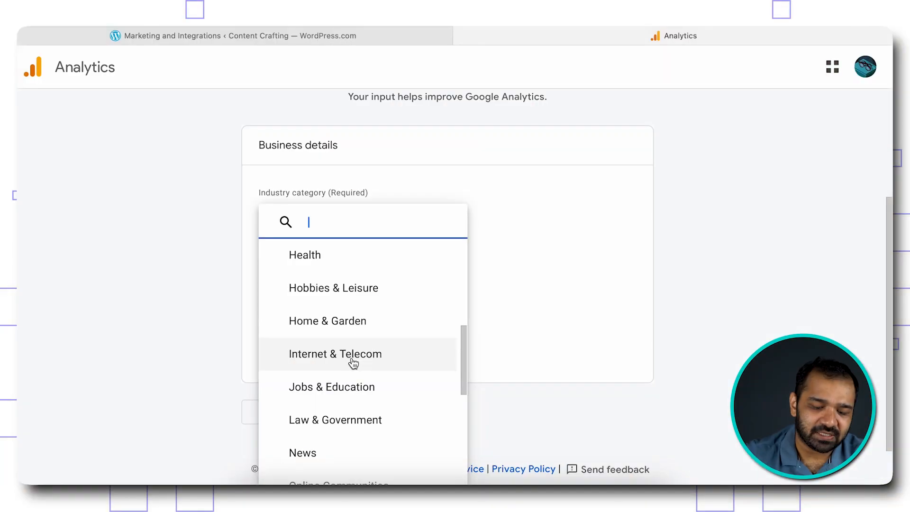
click(352, 360)
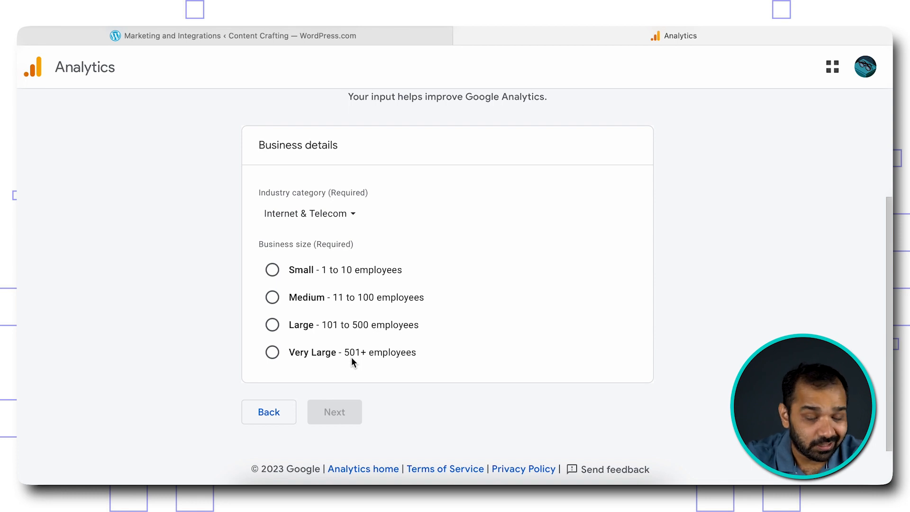
click(273, 275)
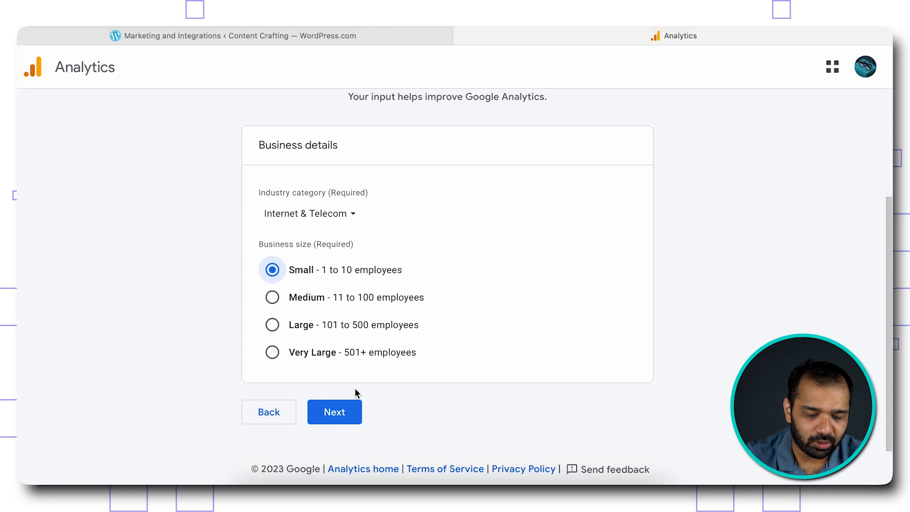
click(348, 418)
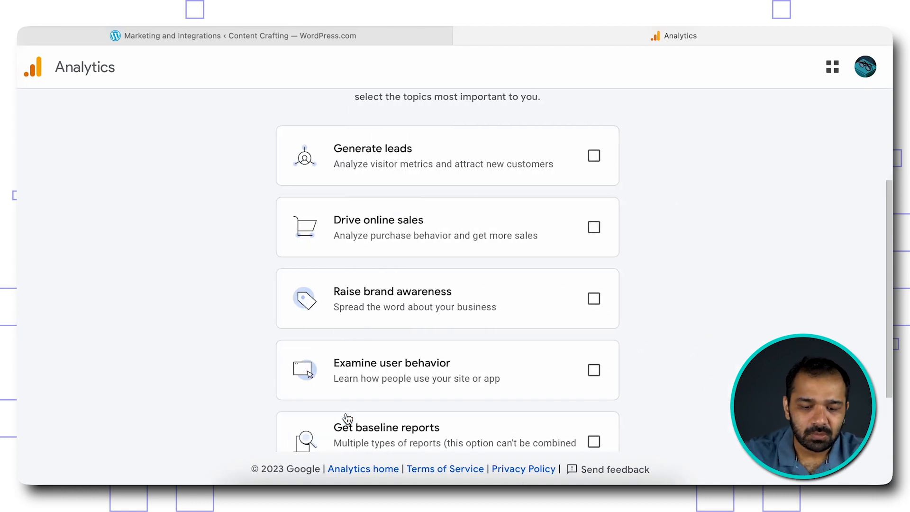
- Tick Generate leads, Raise brand awareness and Examine user behavior as business objectives
scroll(347, 418, up, 3)
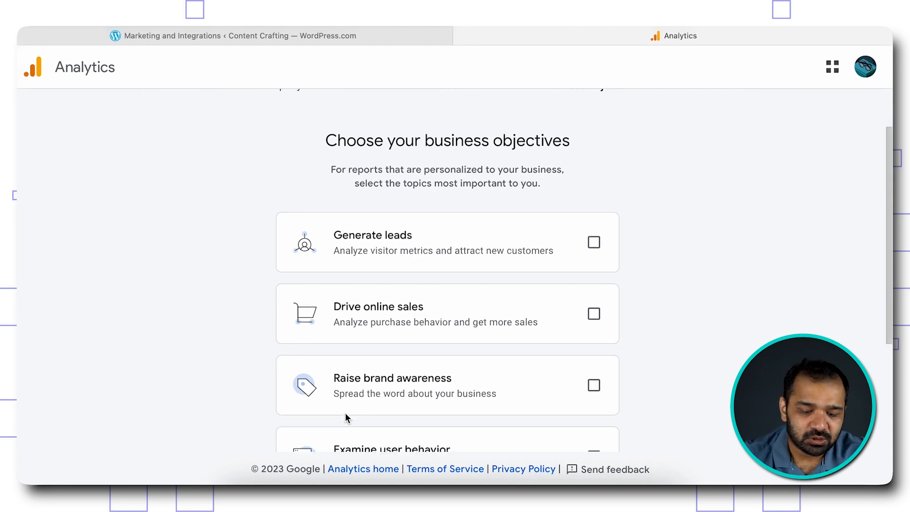
scroll(346, 416, down, 2)
scroll(346, 415, down, 1)
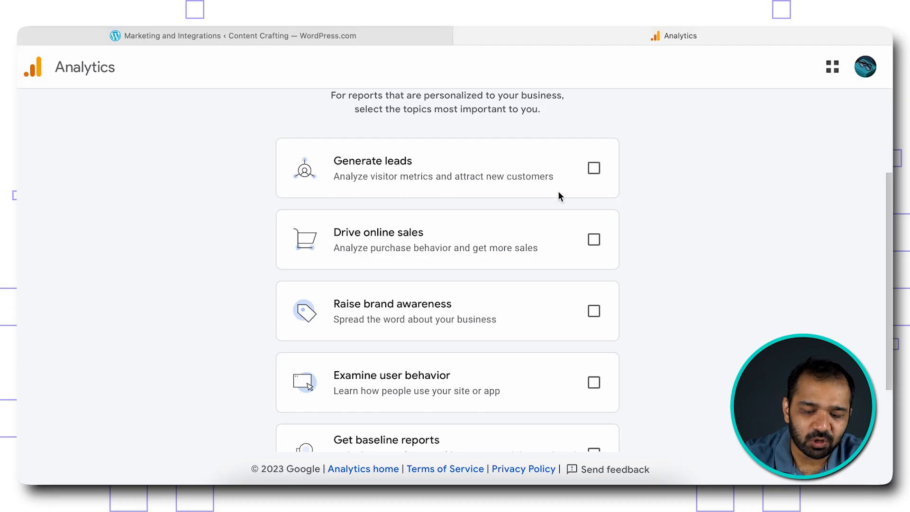
click(595, 169)
scroll(596, 187, down, 2)
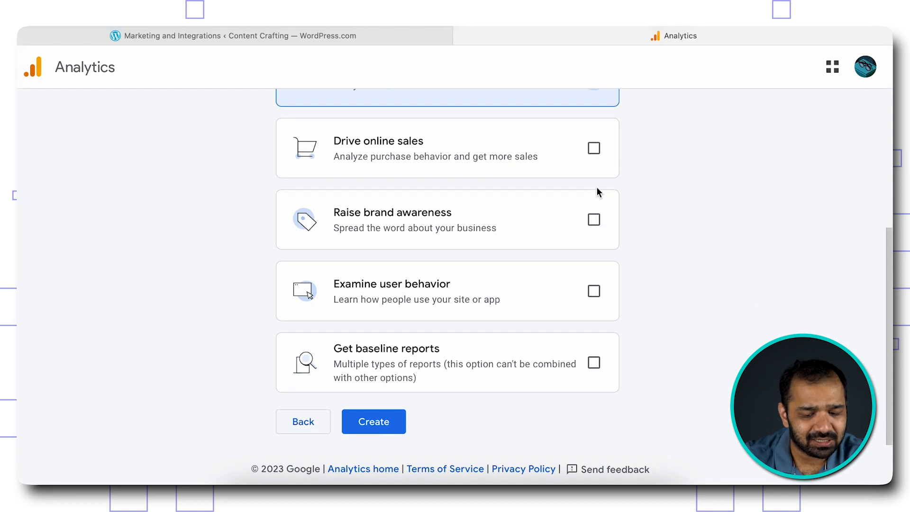
click(596, 222)
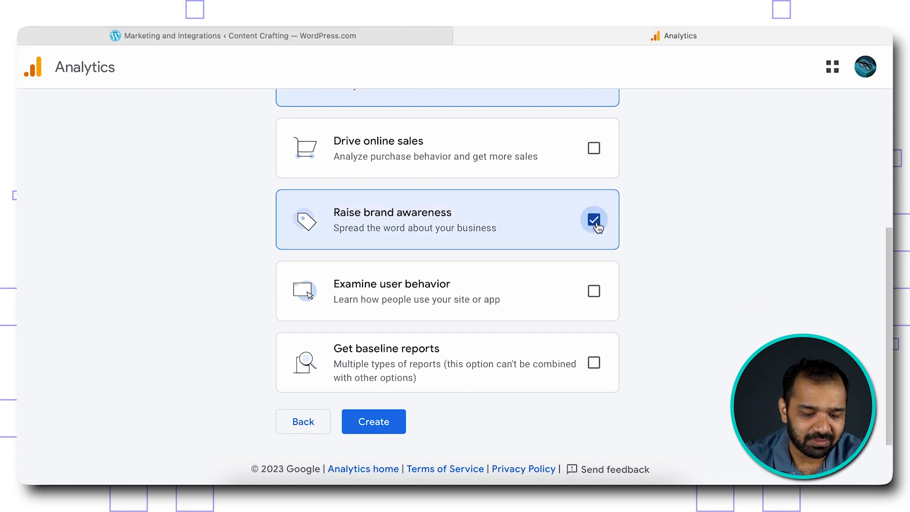
click(593, 291)
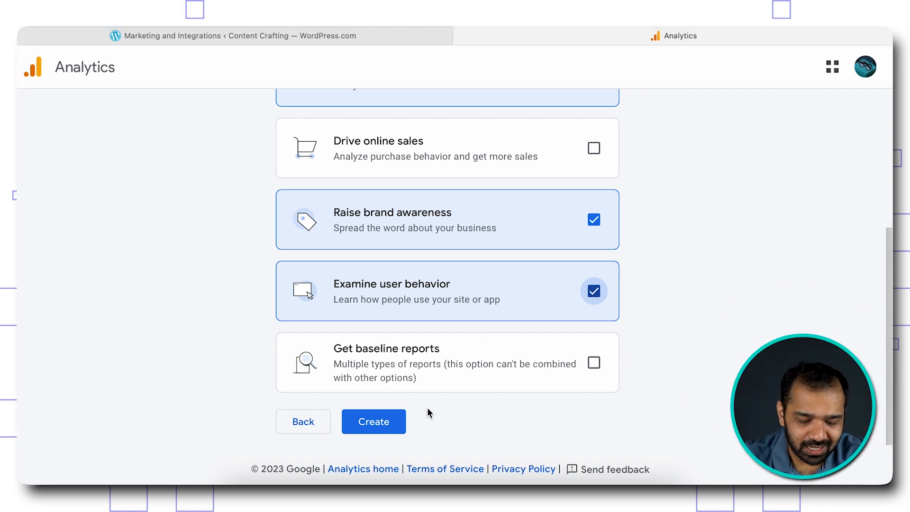
- Try and untick Get baseline reports, reselect Examine user behavior, and create the account
scroll(427, 407, down, 1)
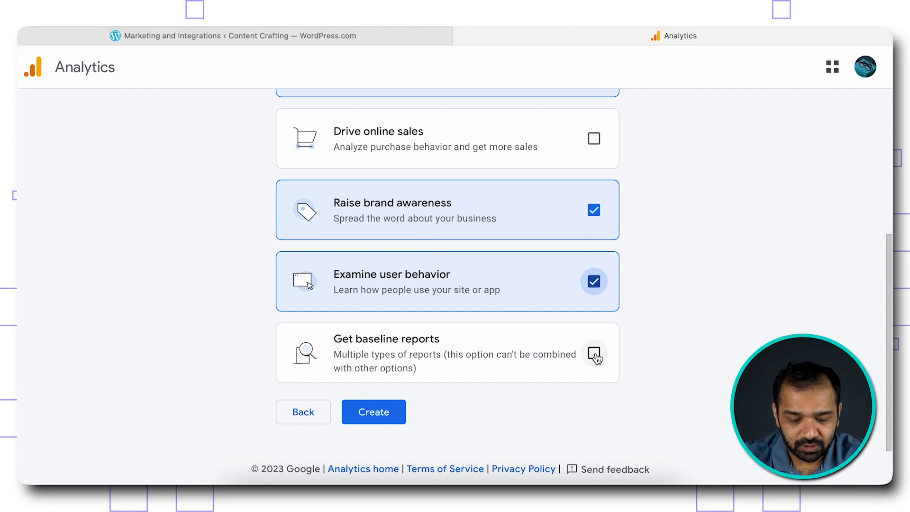
scroll(458, 144, up, 3)
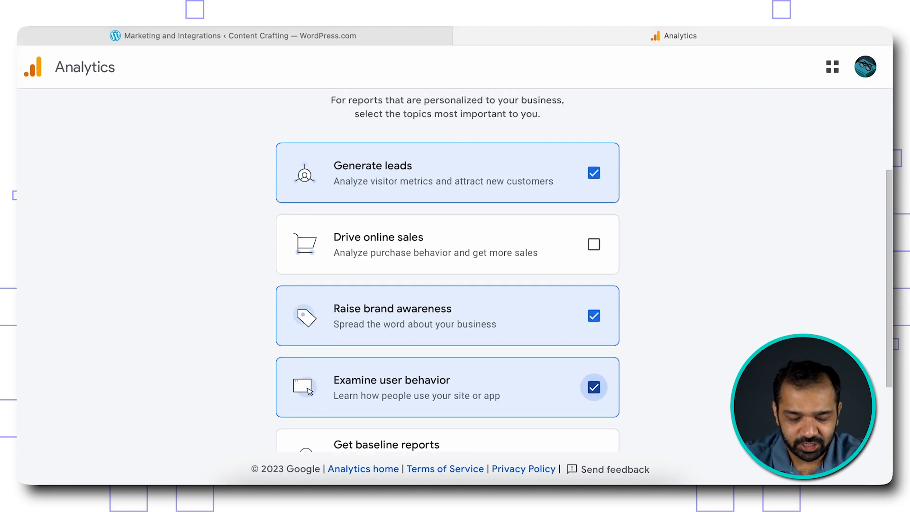
scroll(601, 337, down, 2)
click(594, 382)
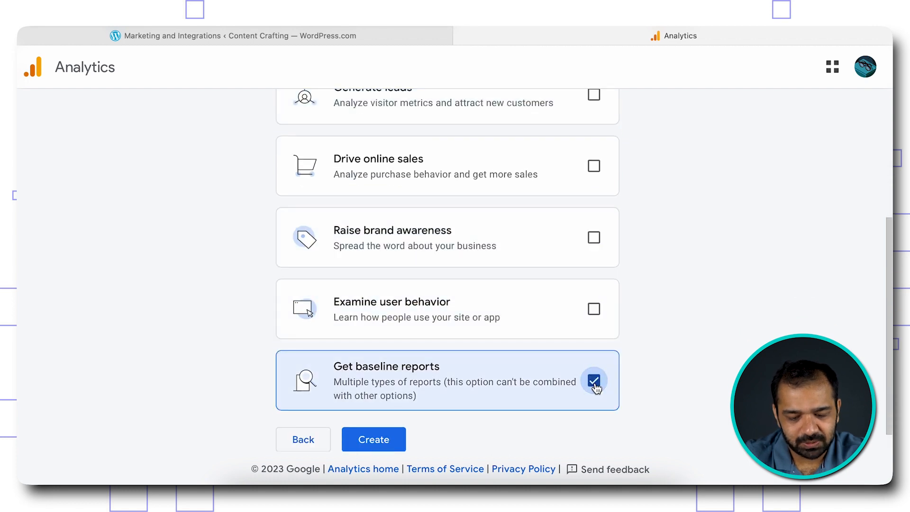
click(594, 381)
click(594, 308)
scroll(539, 294, down, 1)
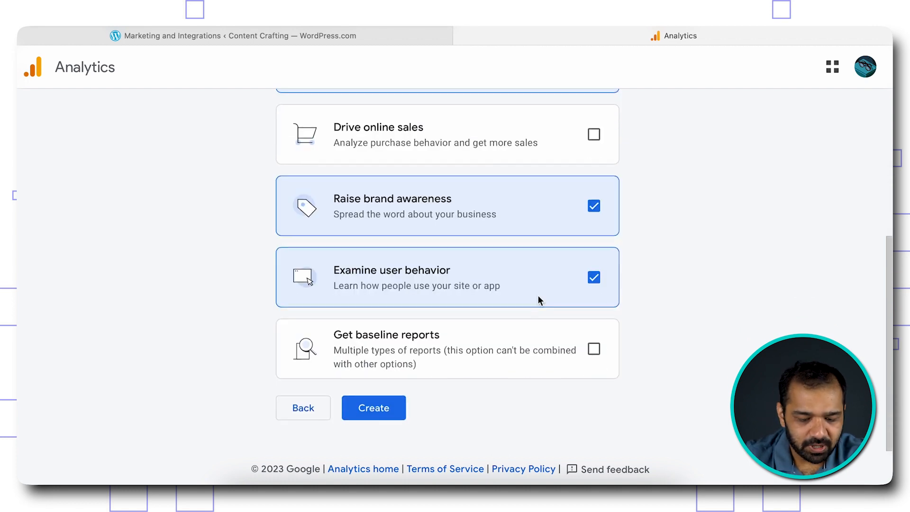
click(367, 417)
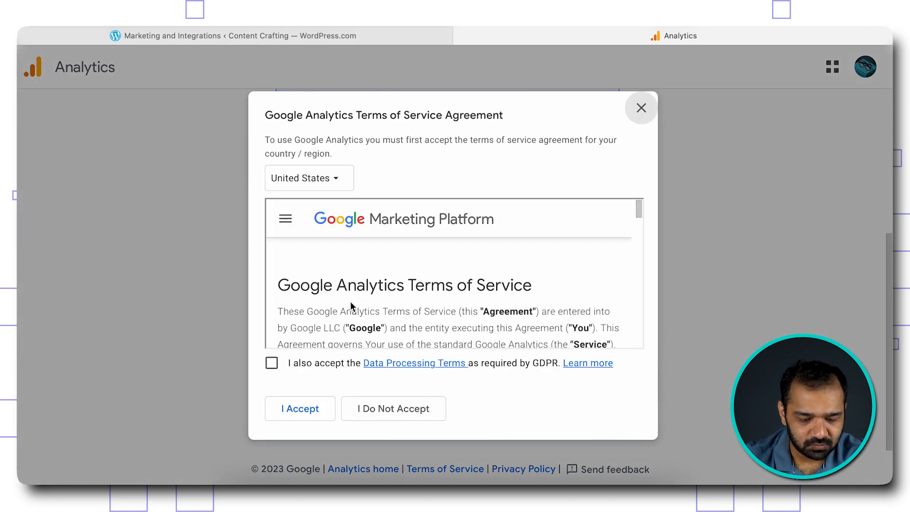
- Set the terms country to India, agree to the GDPR Data Processing Terms, and accept
click(334, 182)
scroll(353, 260, down, 20)
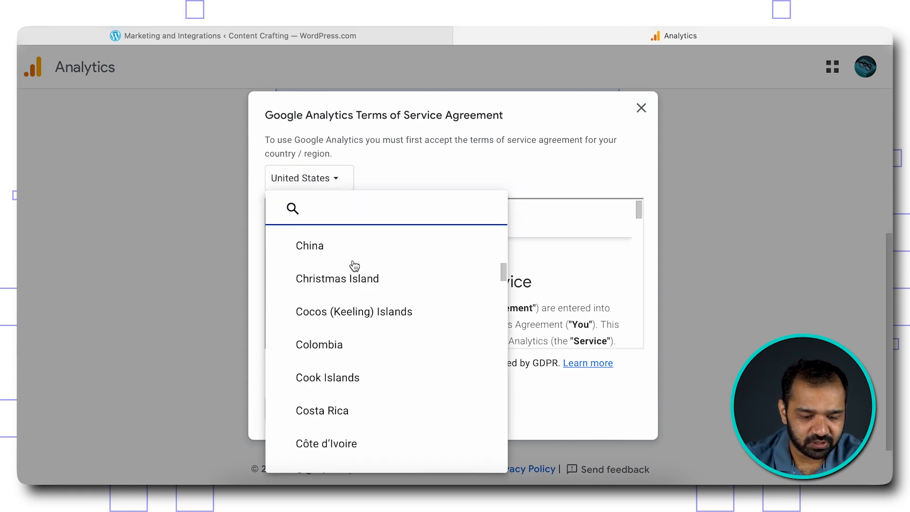
text(india)
click(354, 277)
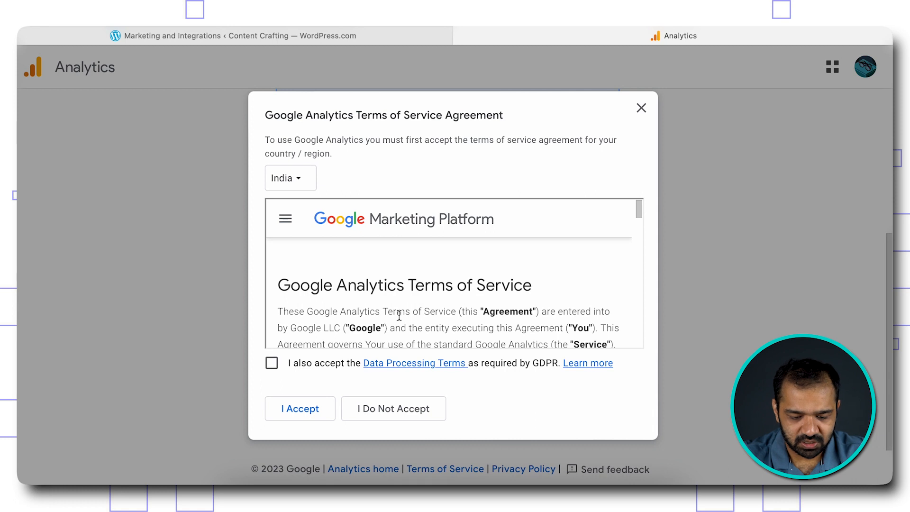
scroll(399, 315, down, 1)
scroll(399, 315, down, 20)
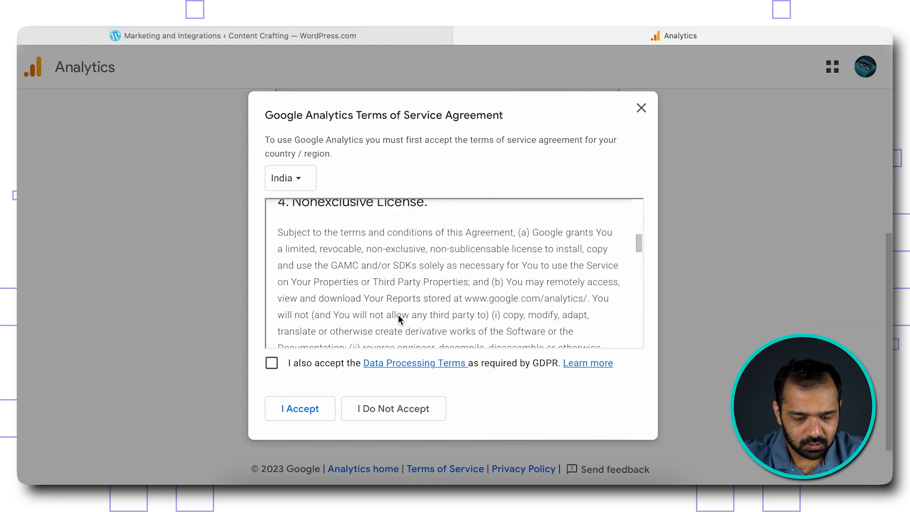
scroll(398, 315, down, 15)
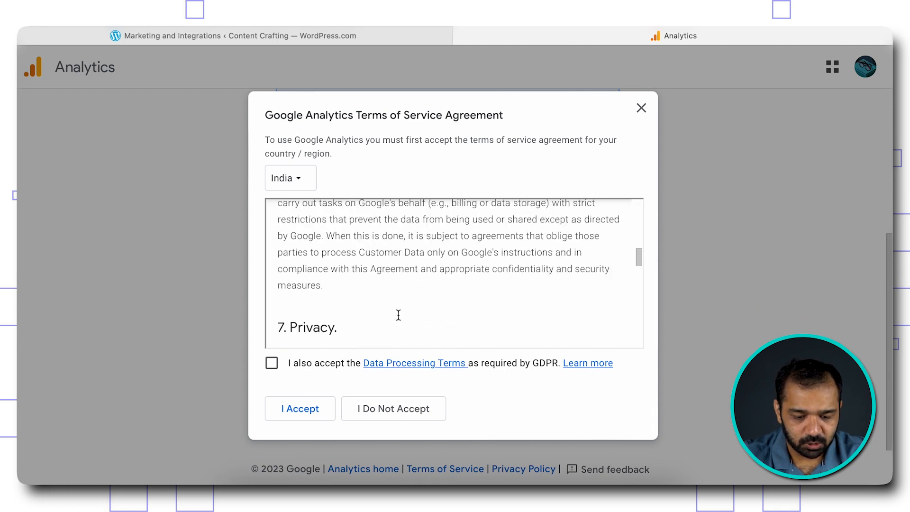
click(273, 368)
click(313, 410)
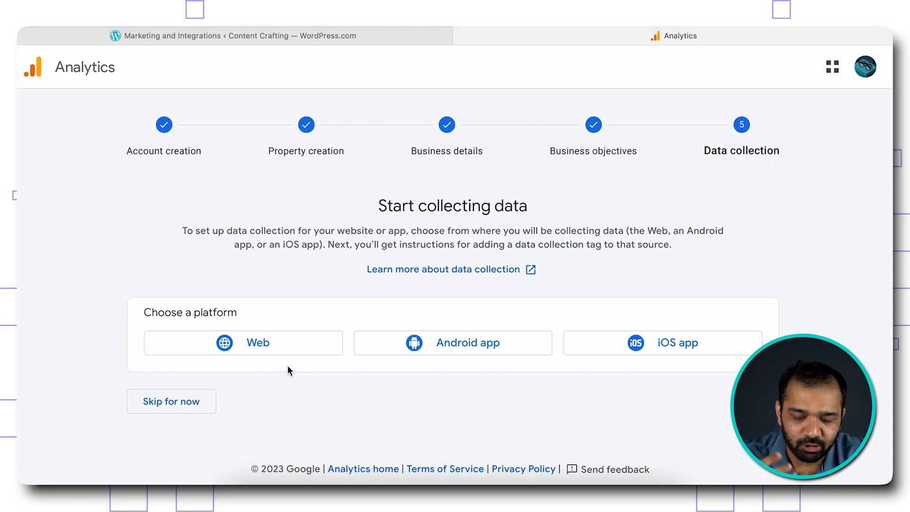
click(269, 350)
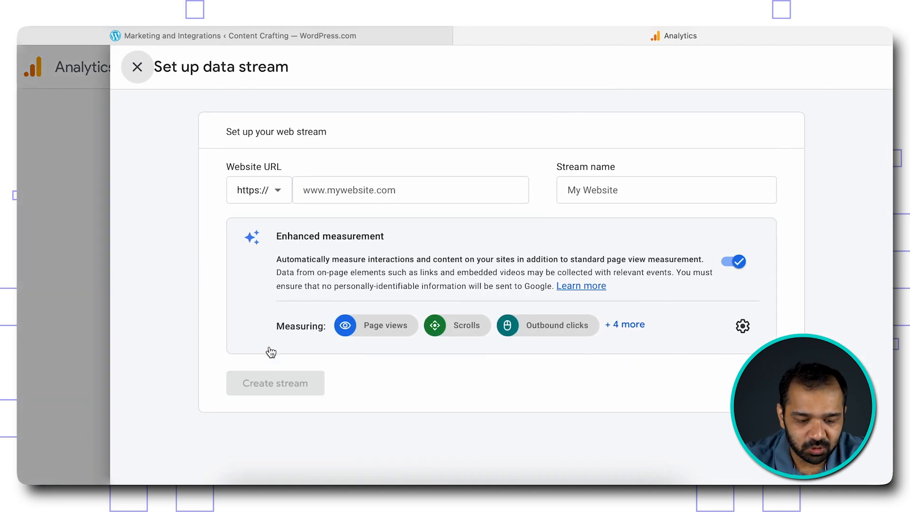
click(349, 192)
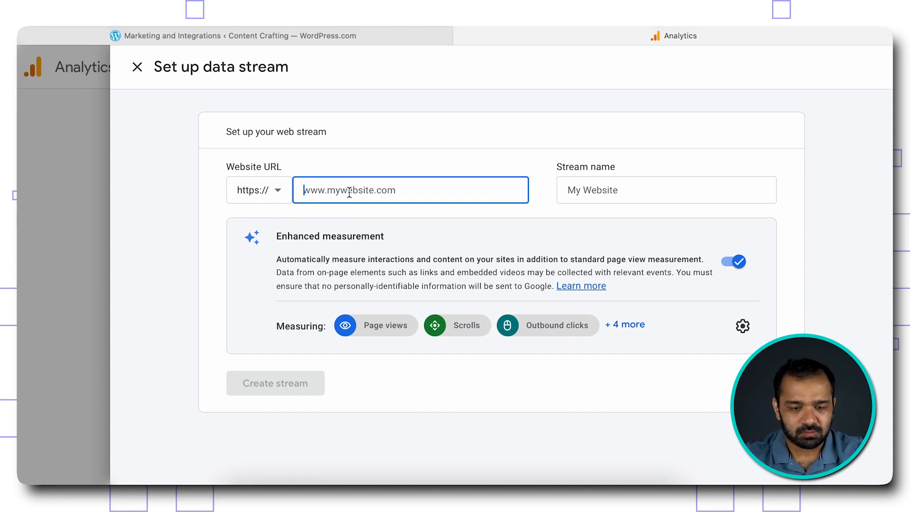
click(339, 36)
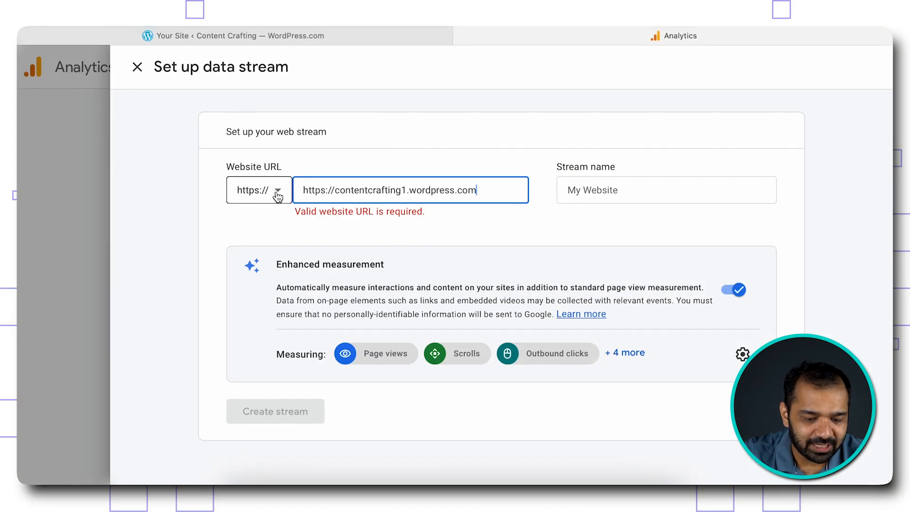
click(336, 190)
key(BackSpace)
key(BackSpace)
key(BackSpace)
key(BackSpace)
key(BackSpace)
key(BackSpace)
key(BackSpace)
key(BackSpace)
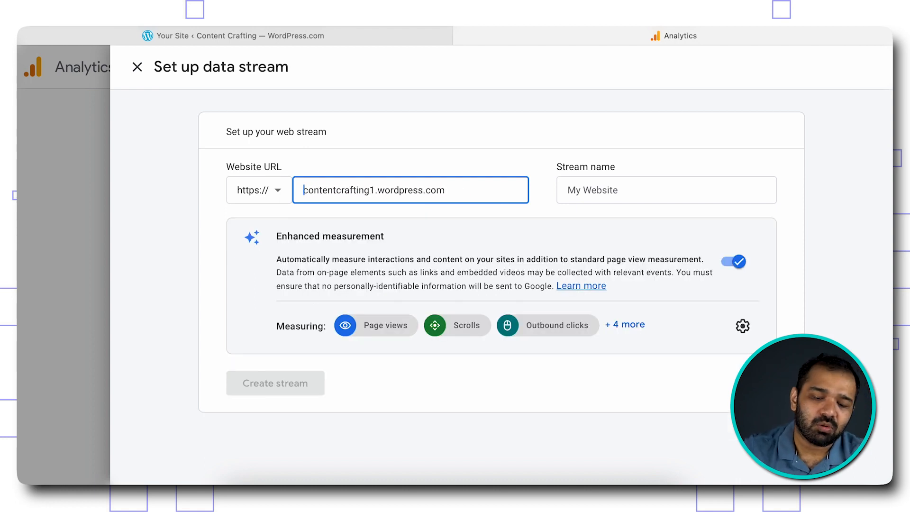
- Name the stream 'Content Crafting WordPress' and create it
click(621, 190)
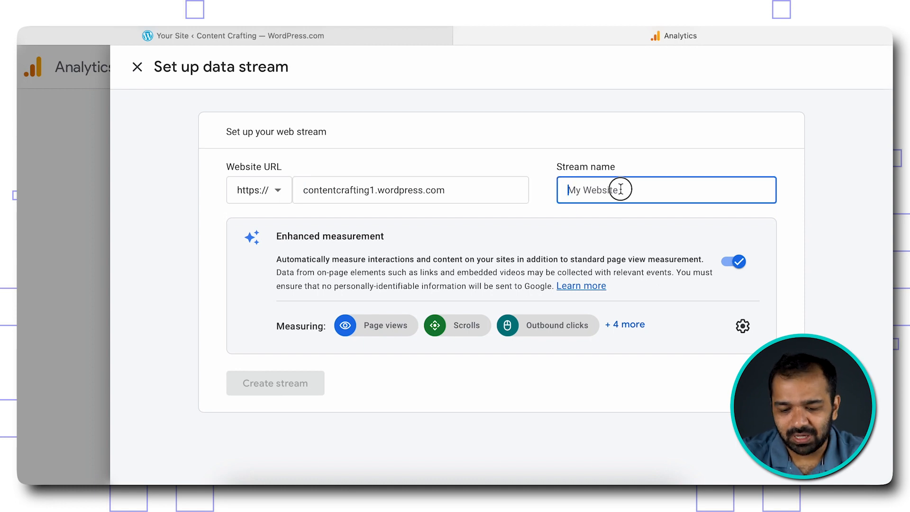
text(Co)
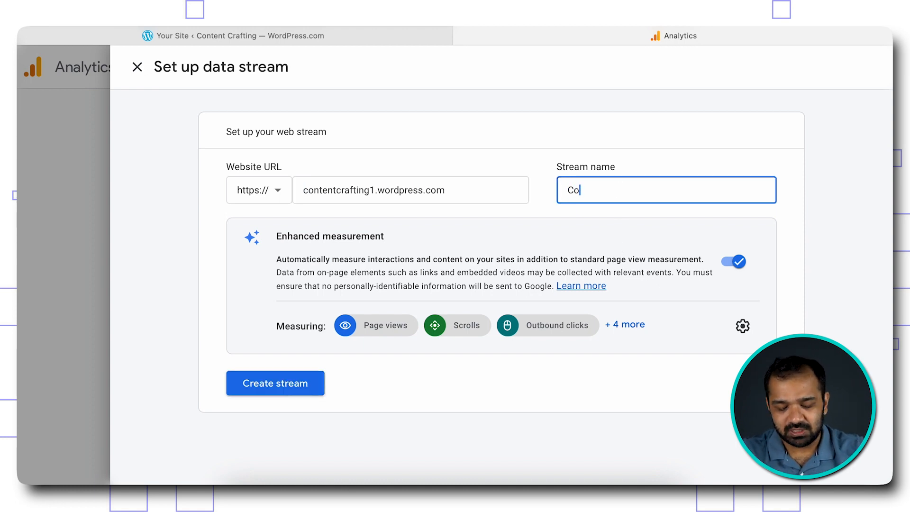
text(ntent Crafting)
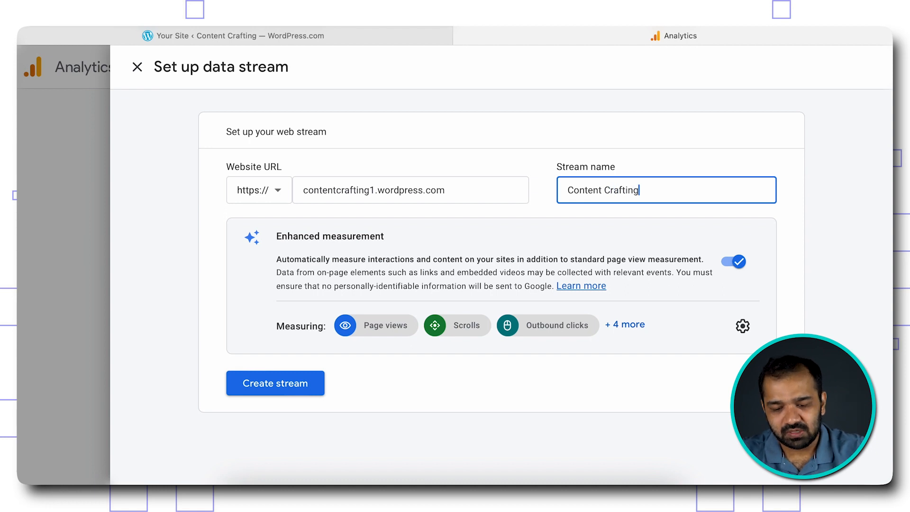
text( WordPress)
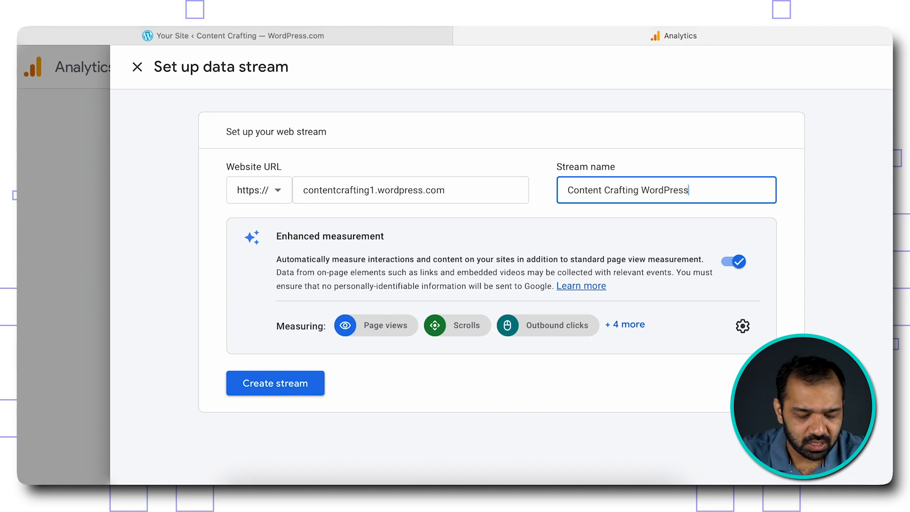
click(291, 390)
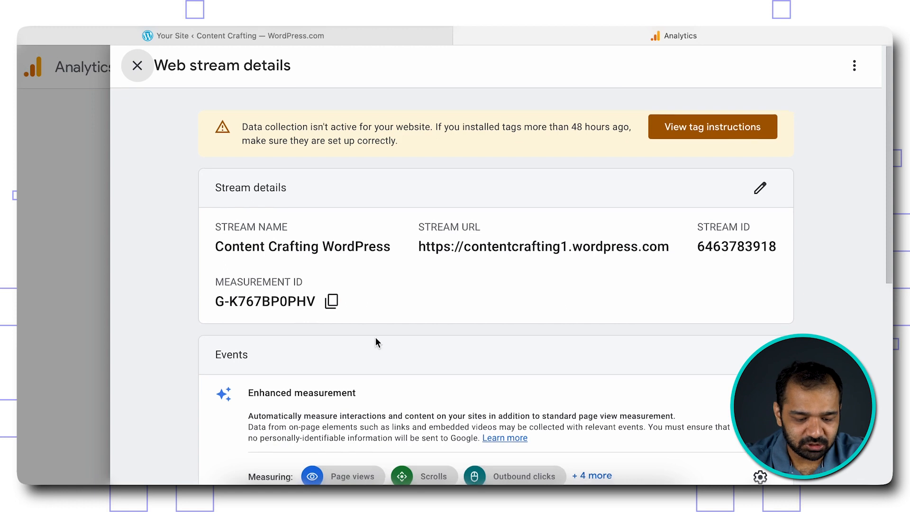
- Review the Content Crafting WordPress stream details and bring up View tag instructions
scroll(375, 339, down, 2)
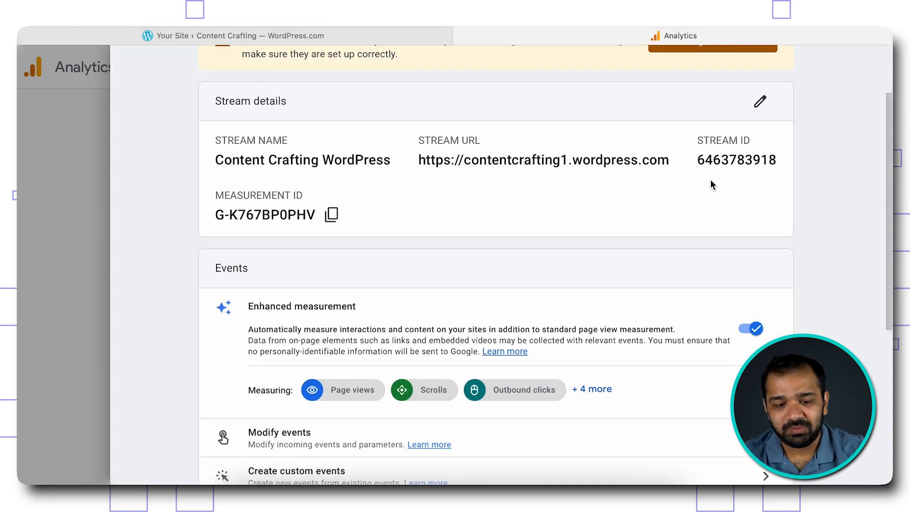
scroll(710, 180, up, 2)
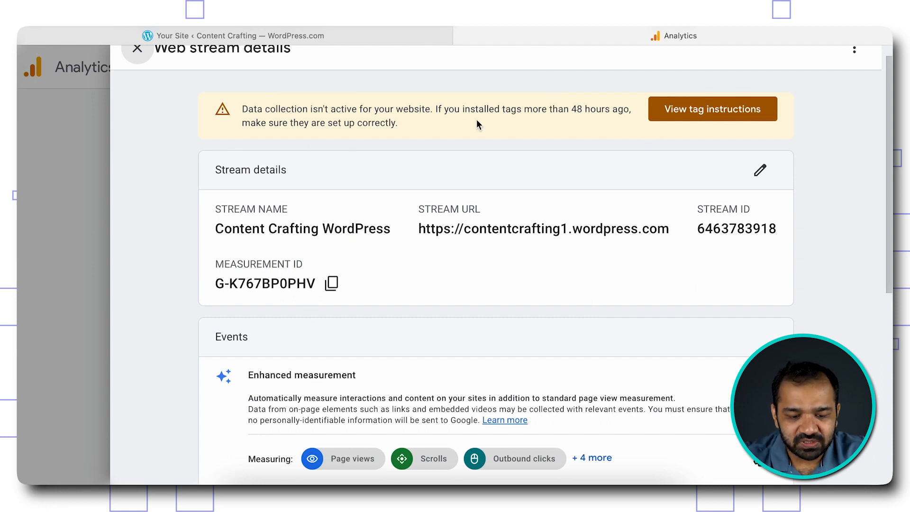
click(685, 108)
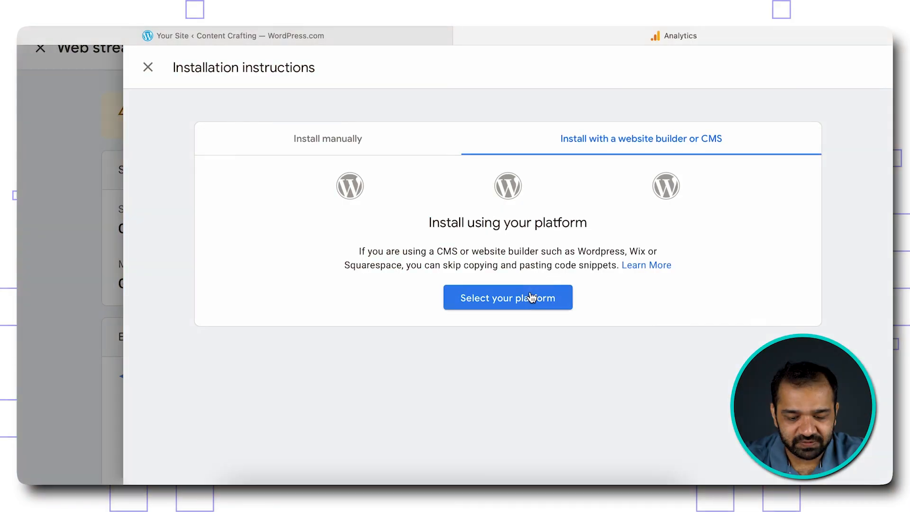
click(532, 298)
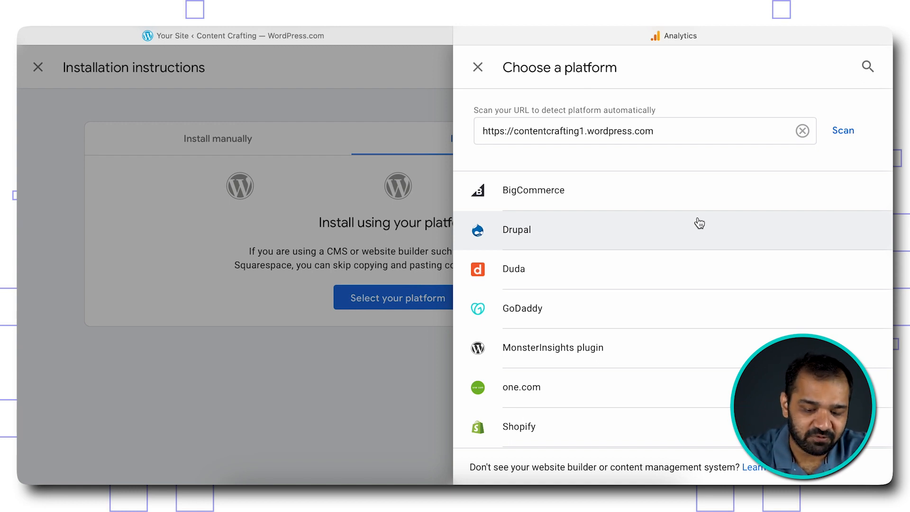
- Browse the platform list and choose MonsterInsights plugin
scroll(699, 223, down, 5)
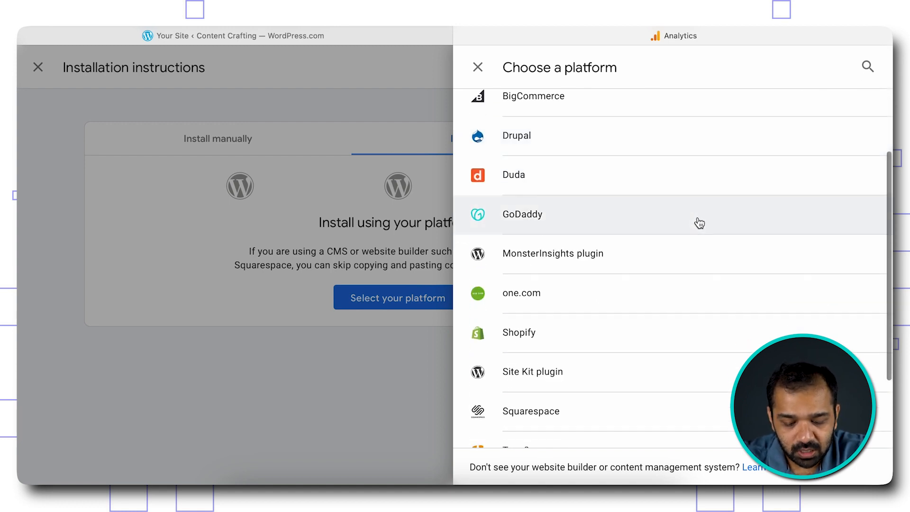
scroll(699, 223, down, 2)
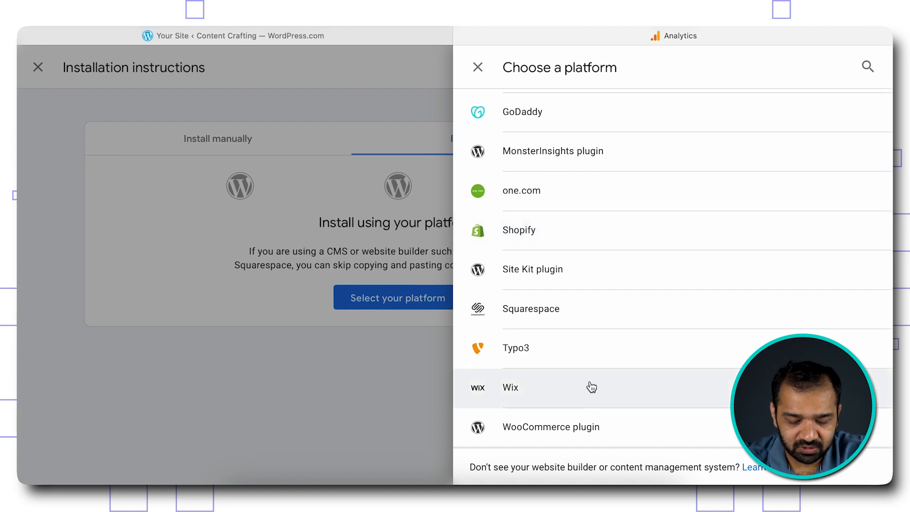
scroll(588, 353, up, 1)
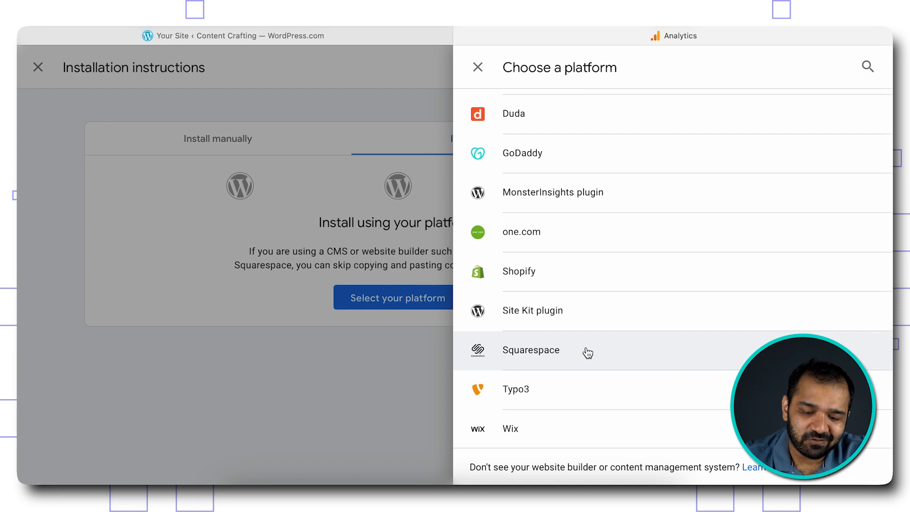
scroll(588, 353, up, 2)
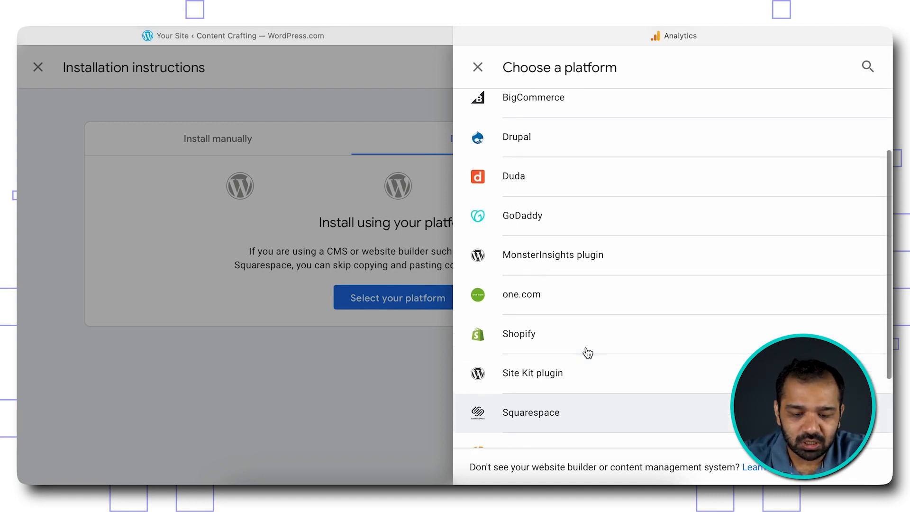
scroll(602, 190, down, 1)
scroll(601, 204, down, 2)
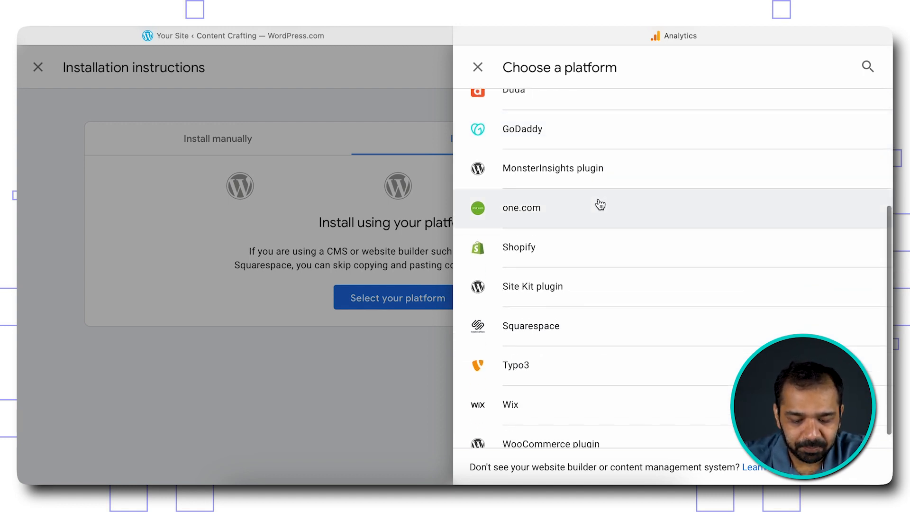
scroll(600, 205, up, 1)
scroll(600, 204, up, 2)
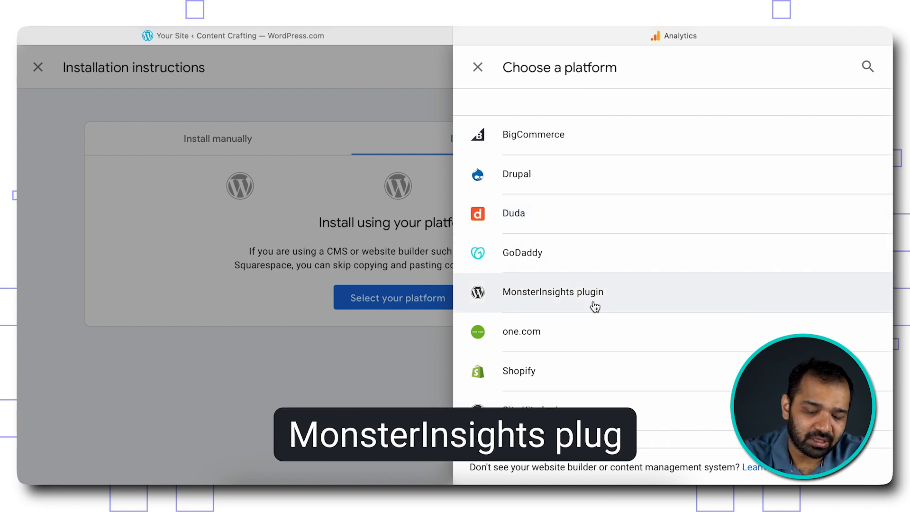
scroll(594, 306, down, 2)
click(573, 203)
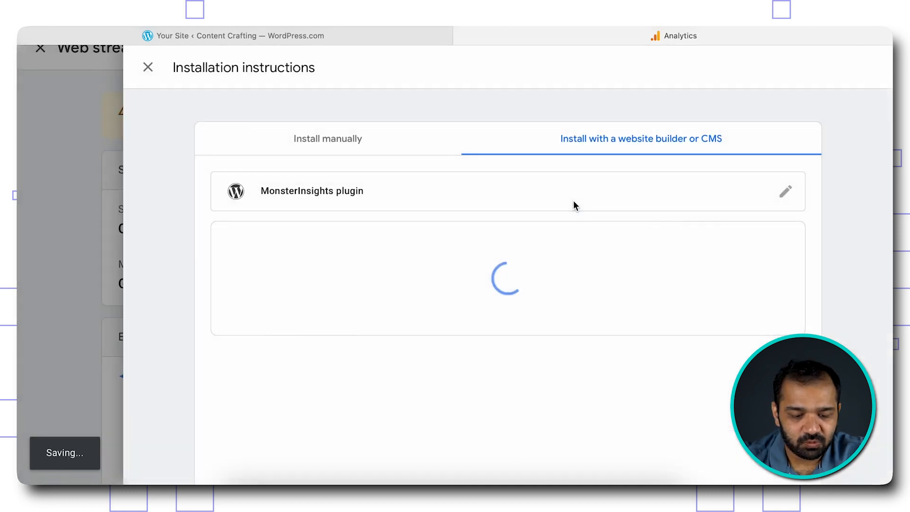
- Read through the MonsterInsights setup steps, then close the installation instructions
scroll(346, 228, down, 2)
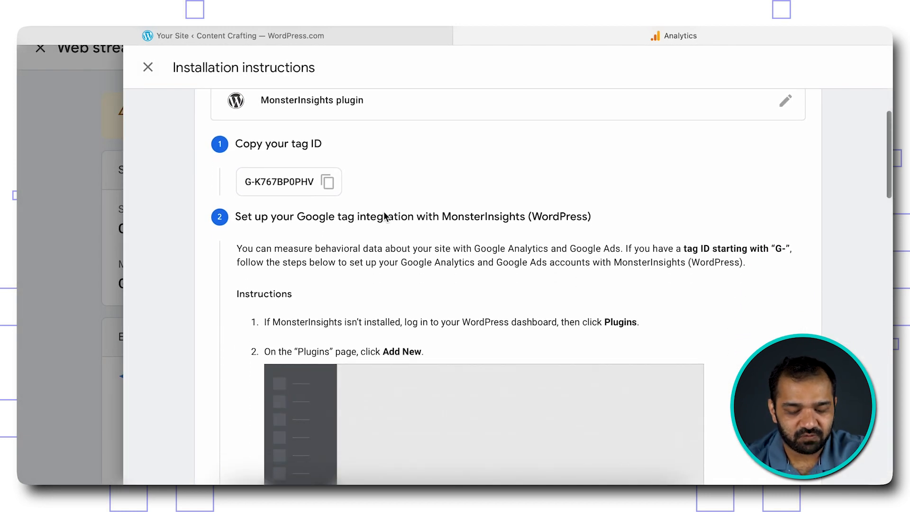
scroll(384, 214, down, 2)
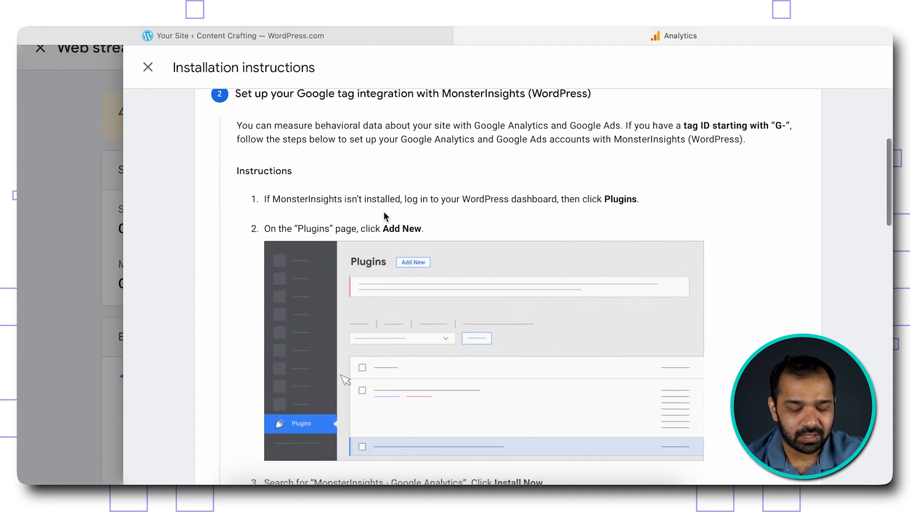
scroll(383, 216, down, 5)
scroll(384, 212, down, 5)
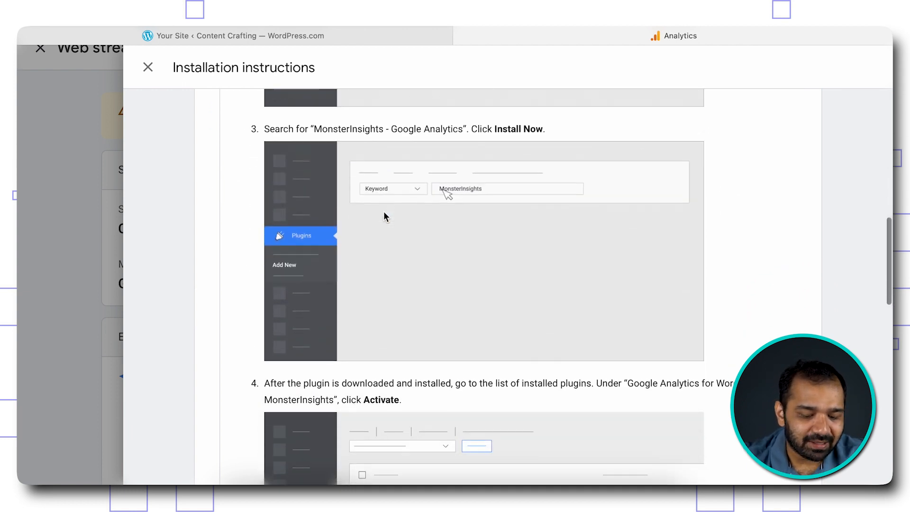
scroll(384, 217, down, 1)
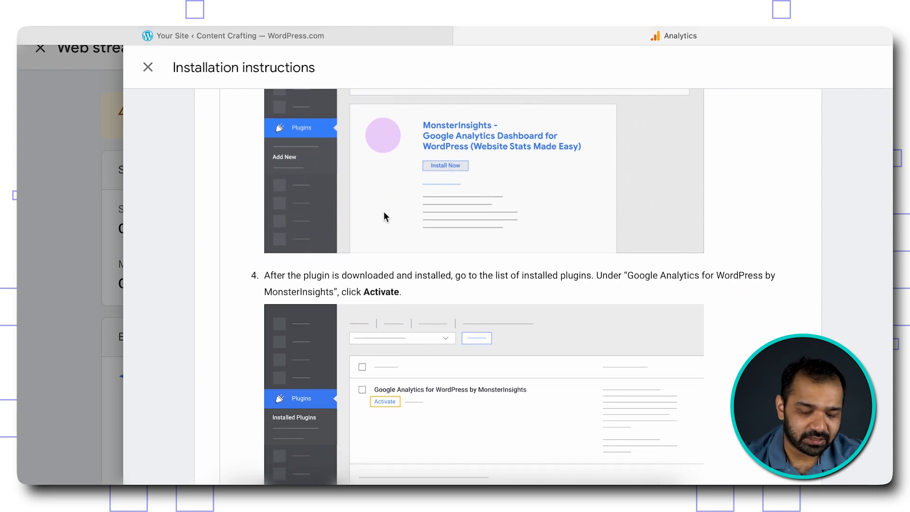
scroll(384, 217, down, 5)
scroll(384, 216, down, 5)
scroll(382, 192, up, 15)
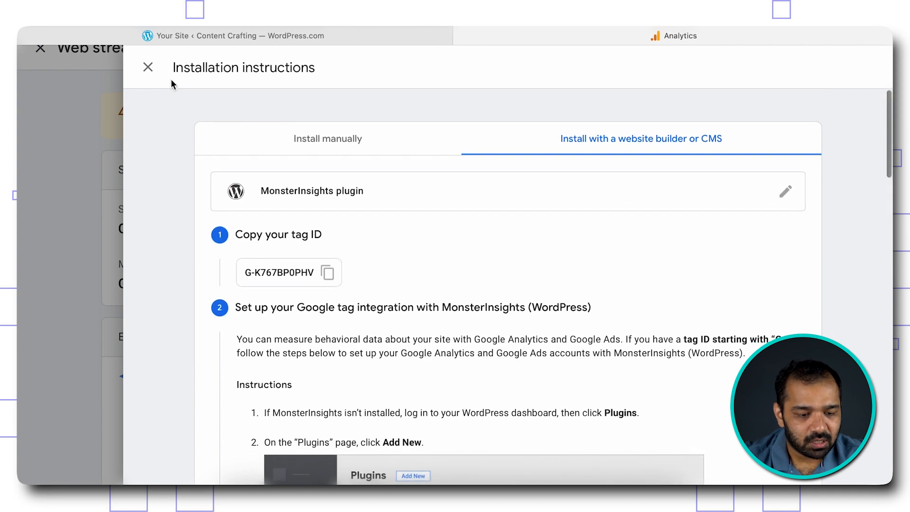
click(149, 69)
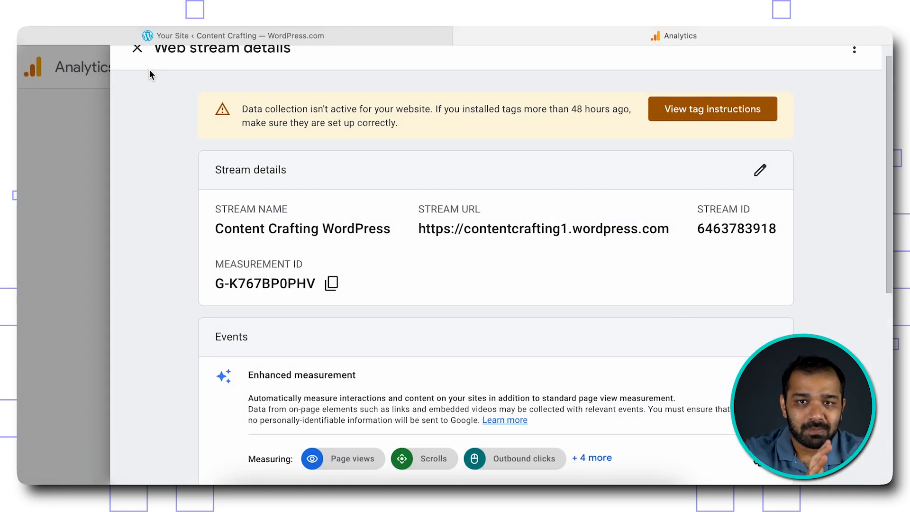
- Reopen the tag instructions and copy the Install manually Google tag code to the clipboard
click(749, 119)
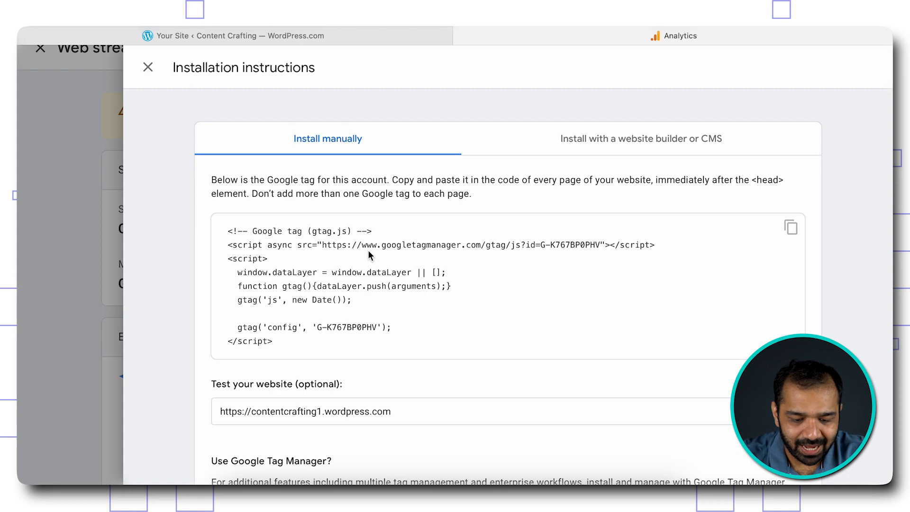
scroll(428, 294, down, 2)
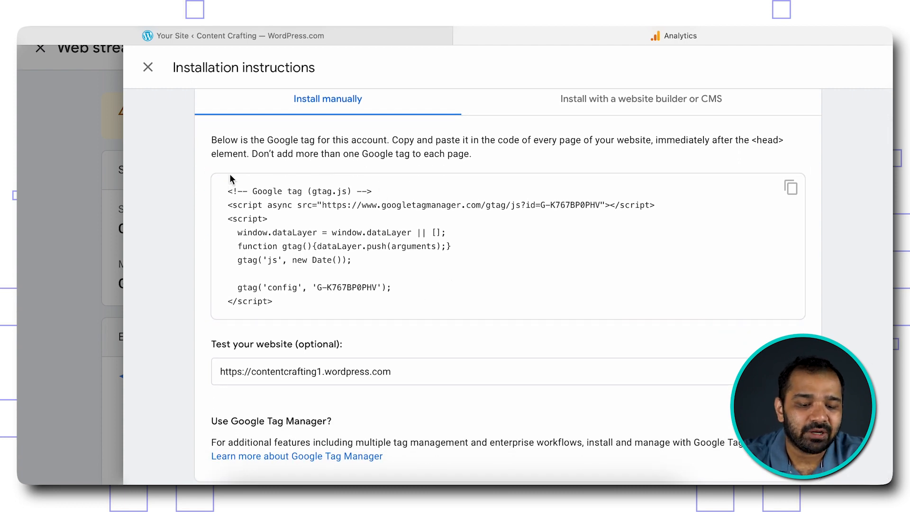
click(792, 187)
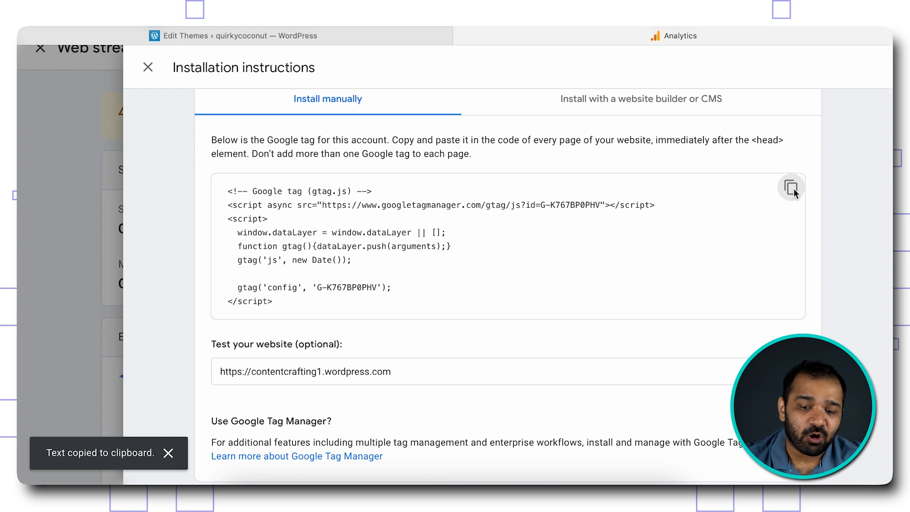
- Go from the WordPress admin to Appearance > Theme File Editor
click(186, 32)
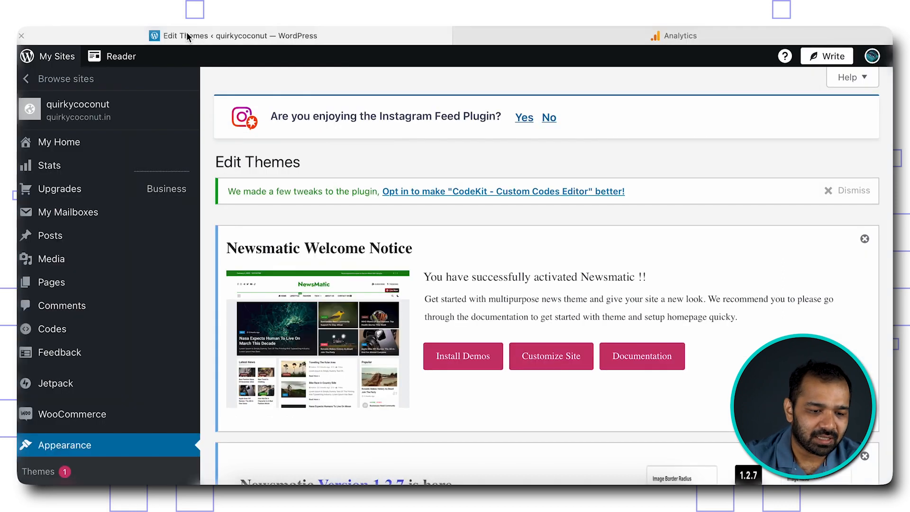
scroll(124, 285, down, 3)
scroll(124, 285, down, 3)
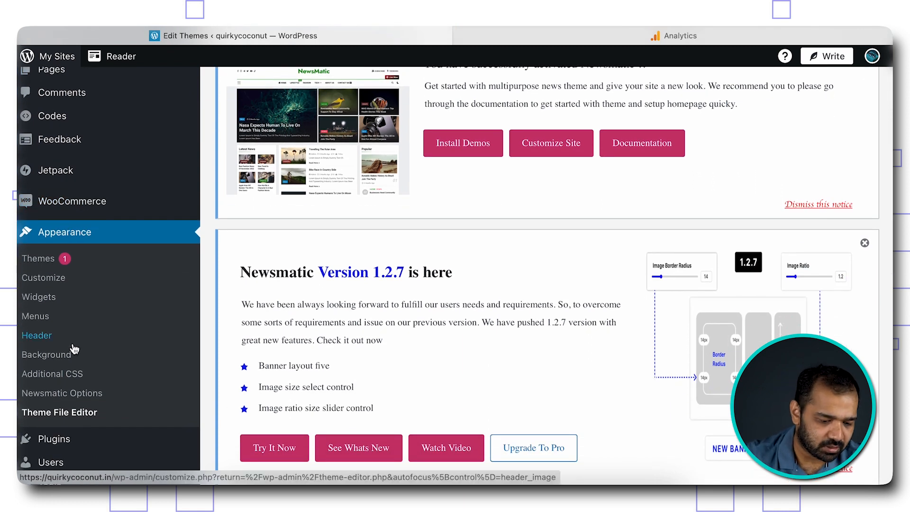
click(49, 420)
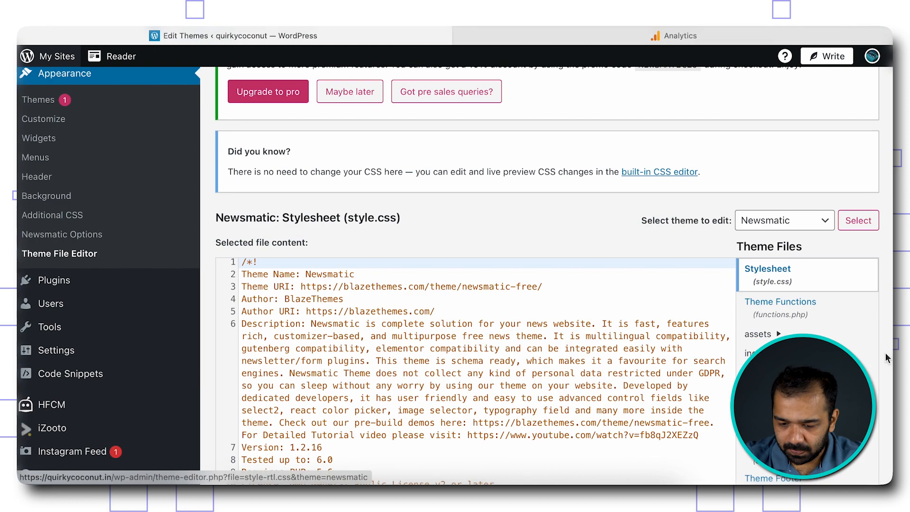
- Load the Newsmatic Theme Header (header.php) from the Theme Files list
scroll(887, 358, down, 5)
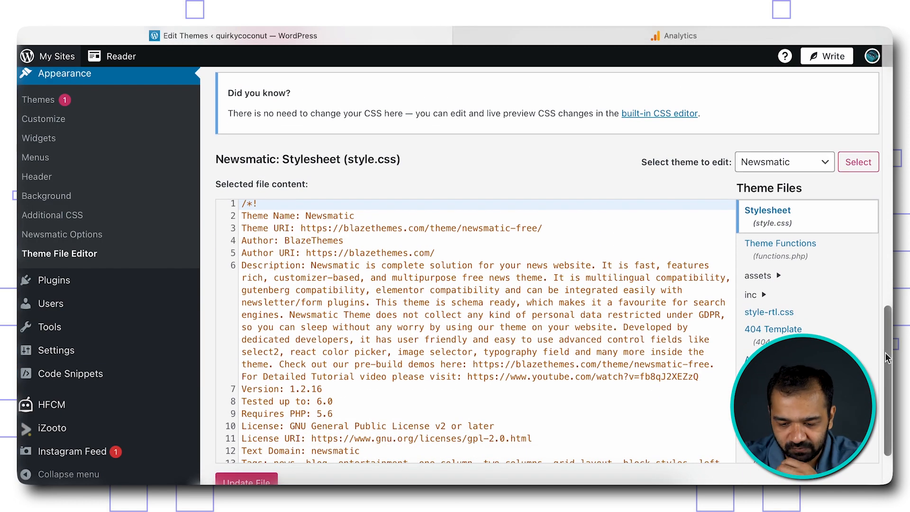
scroll(888, 358, down, 2)
scroll(775, 331, down, 2)
click(526, 387)
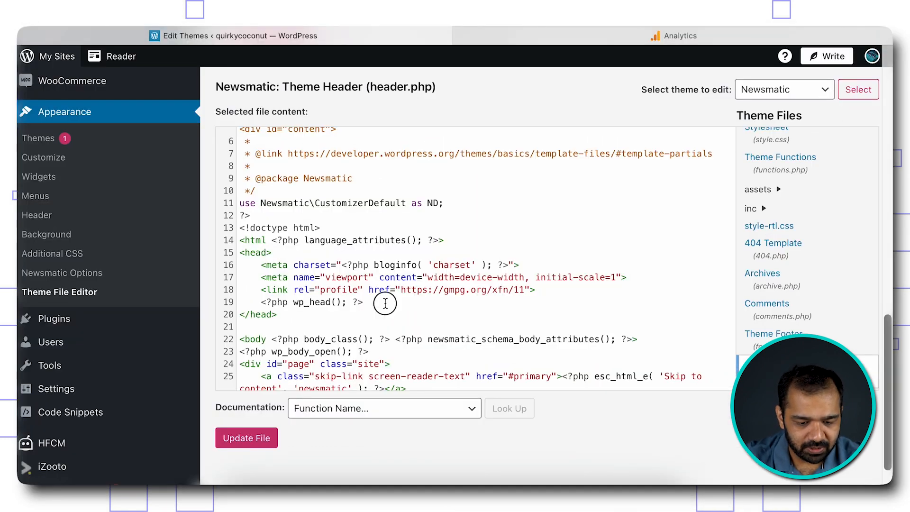
- Paste the Google tag code on a new line after wp_head() in header.php
click(385, 304)
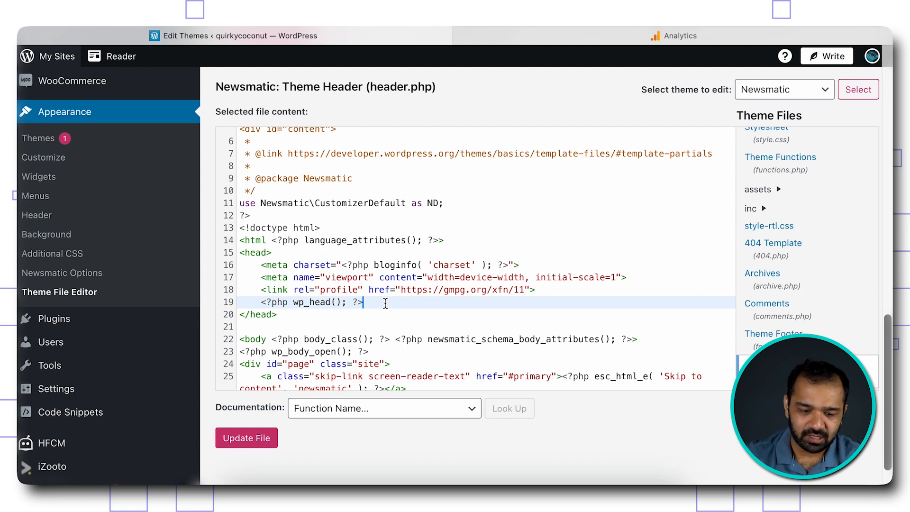
key(Return)
key(ctrl+v)
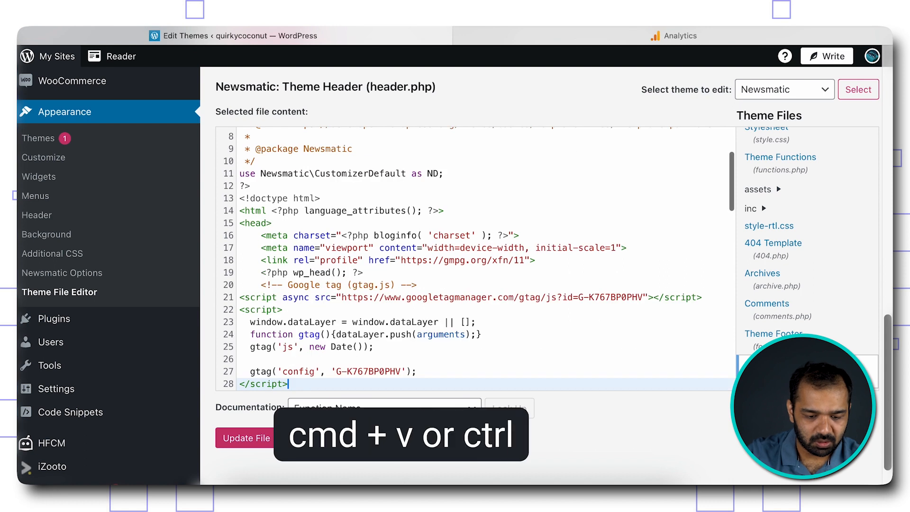
scroll(432, 312, down, 5)
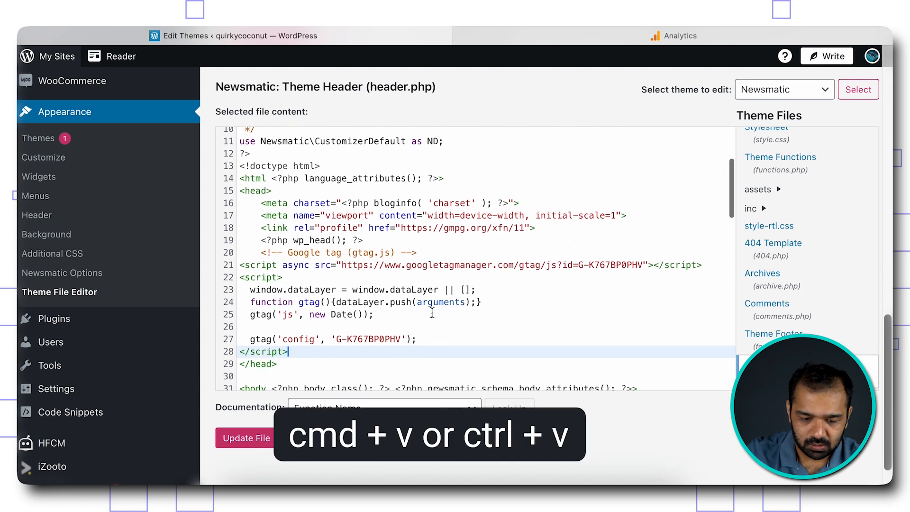
drag(430, 313, 291, 215)
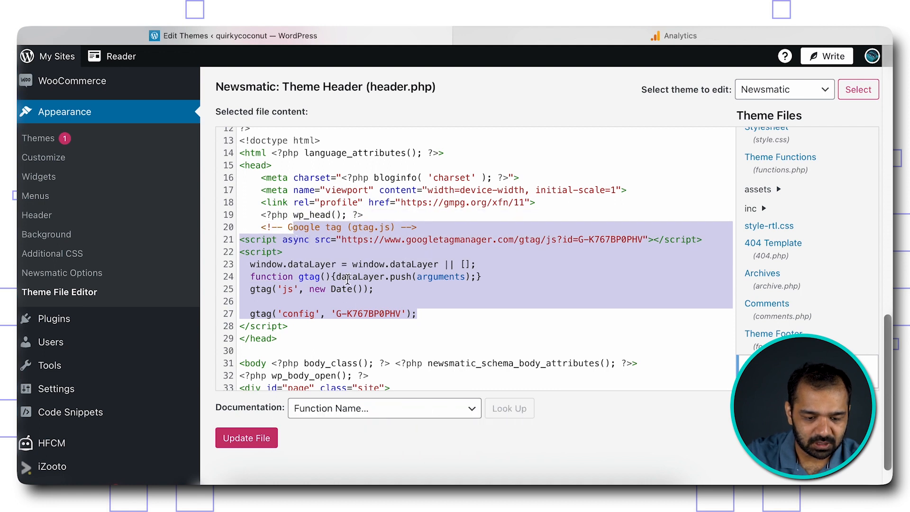
click(348, 279)
- Save header.php with Update File and return to the Analytics installation instructions
click(257, 441)
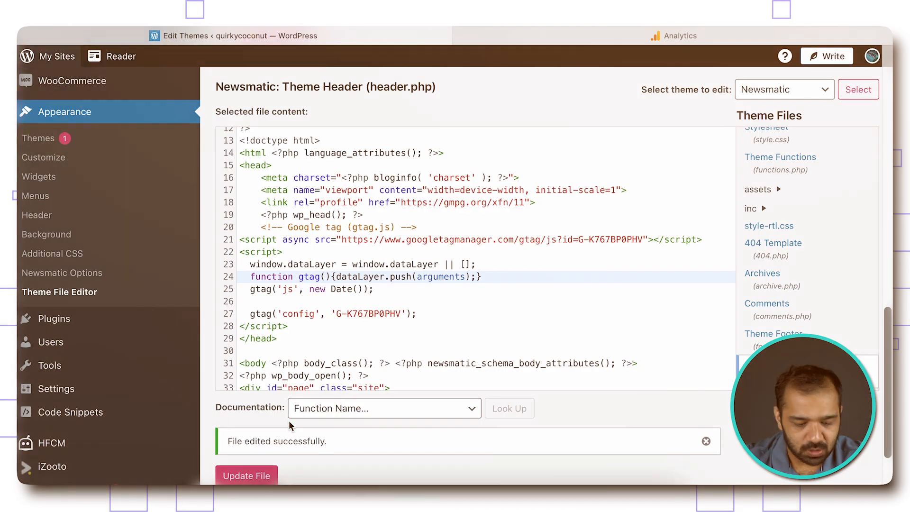
click(530, 42)
scroll(476, 132, down, 1)
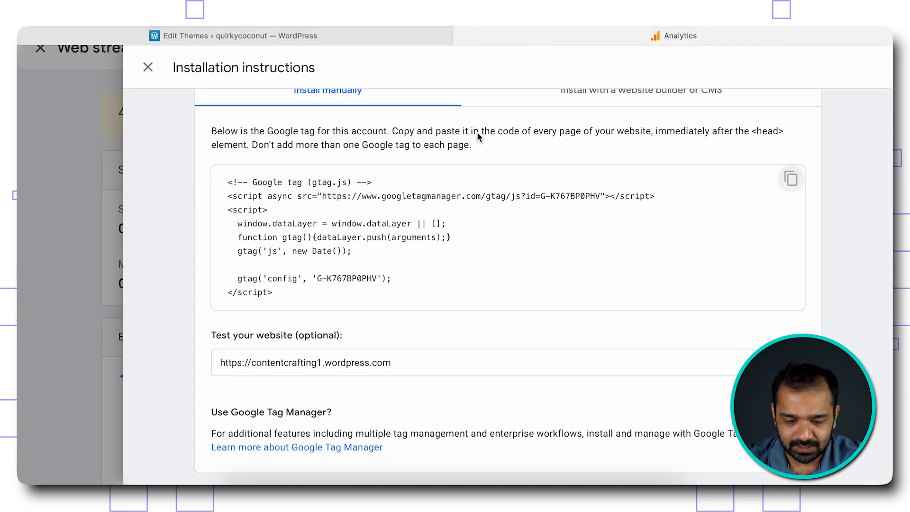